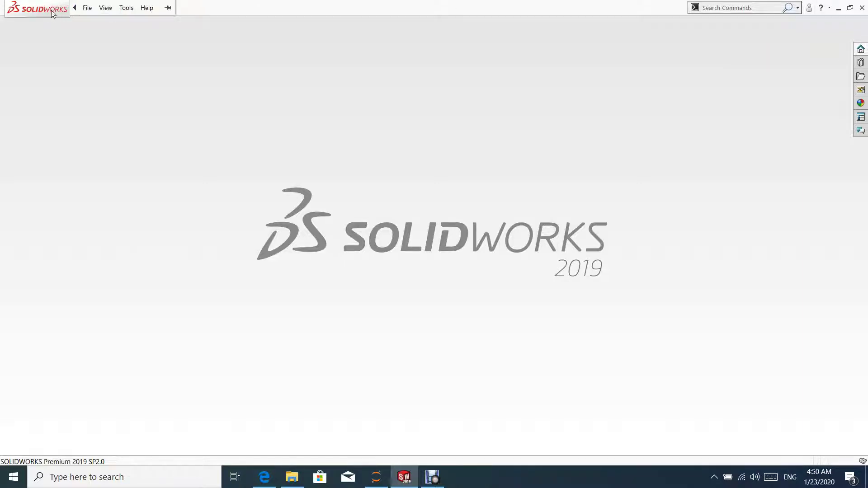
# Step: Create a new part document and keep the millimetre-gram-second (MMGS) unit system
pyautogui.click(87, 8)
pyautogui.click(96, 25)
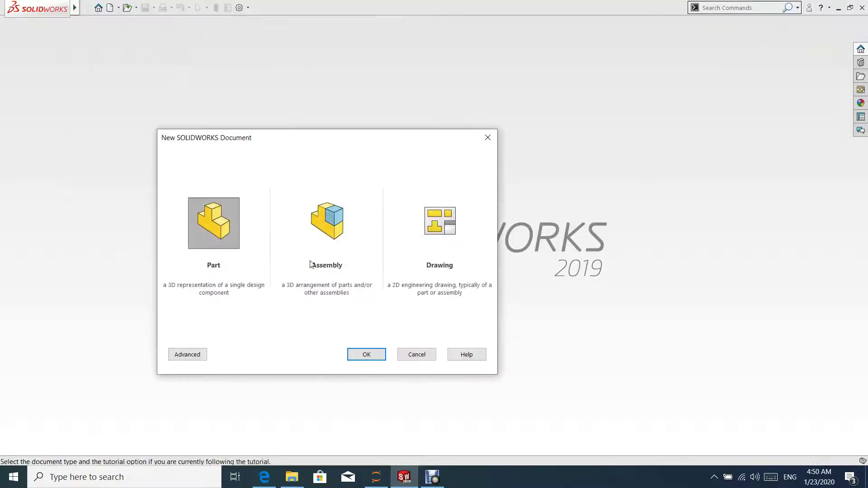
pyautogui.click(367, 354)
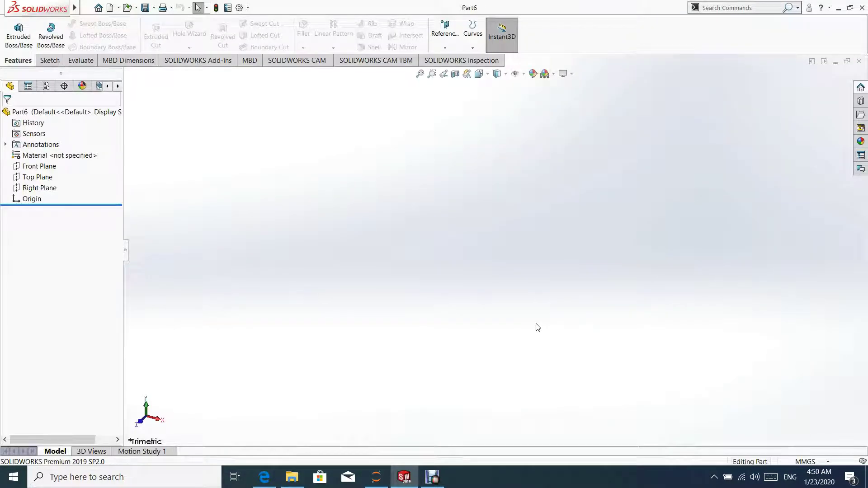
pyautogui.click(806, 461)
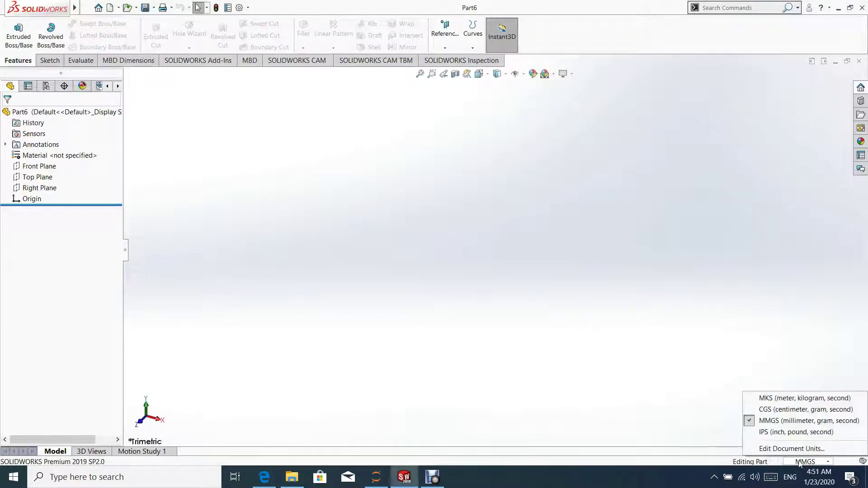
pyautogui.click(780, 422)
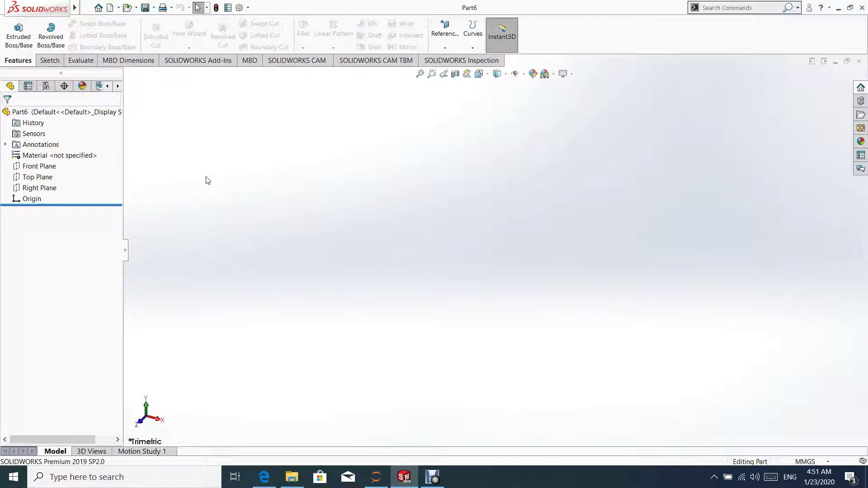
# Step: Sketch three concentric circles (large, middle and small) at the origin on the Top Plane
pyautogui.click(42, 178)
pyautogui.click(48, 164)
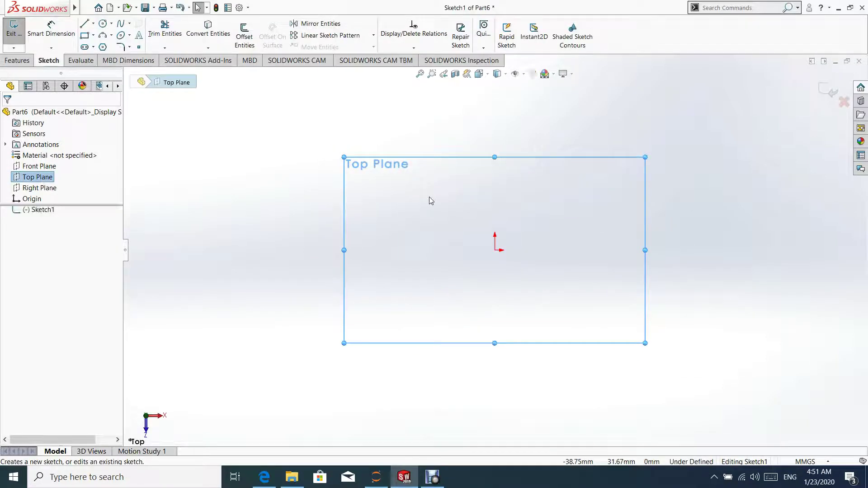
pyautogui.click(103, 23)
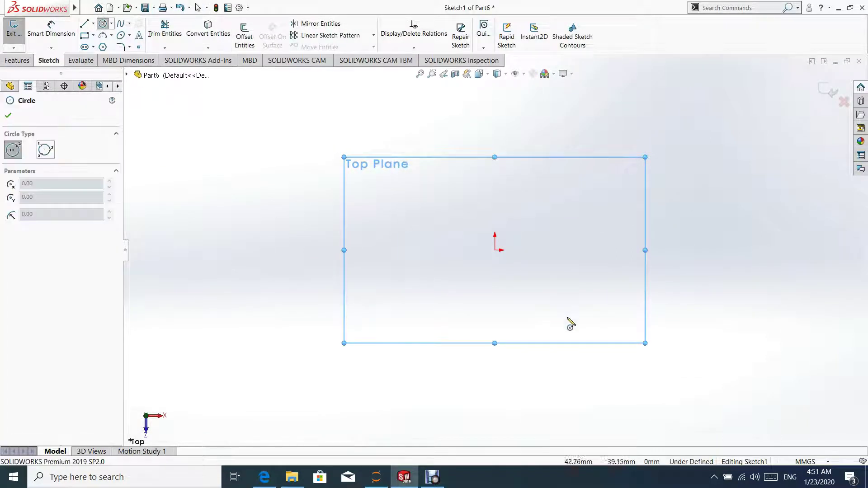
pyautogui.click(495, 249)
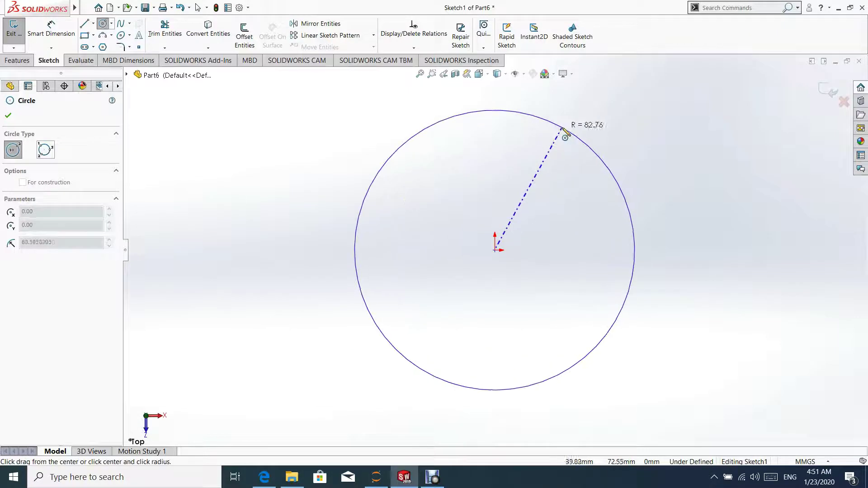
pyautogui.click(565, 132)
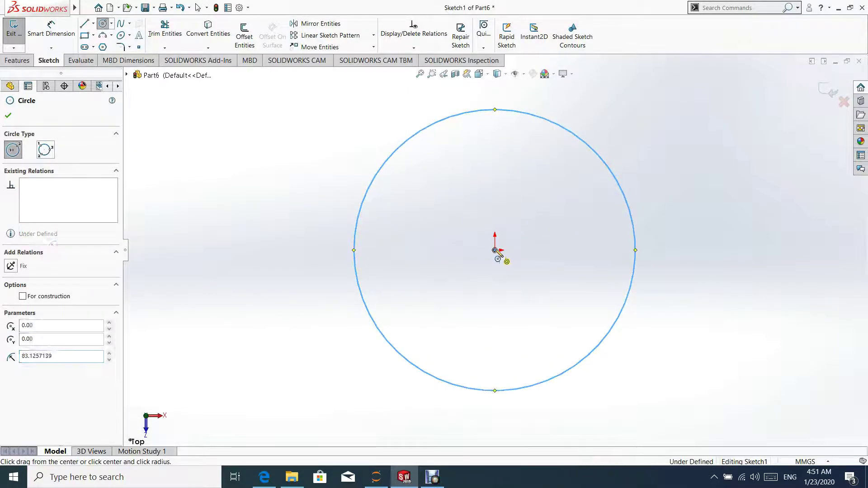
pyautogui.click(495, 250)
pyautogui.click(534, 146)
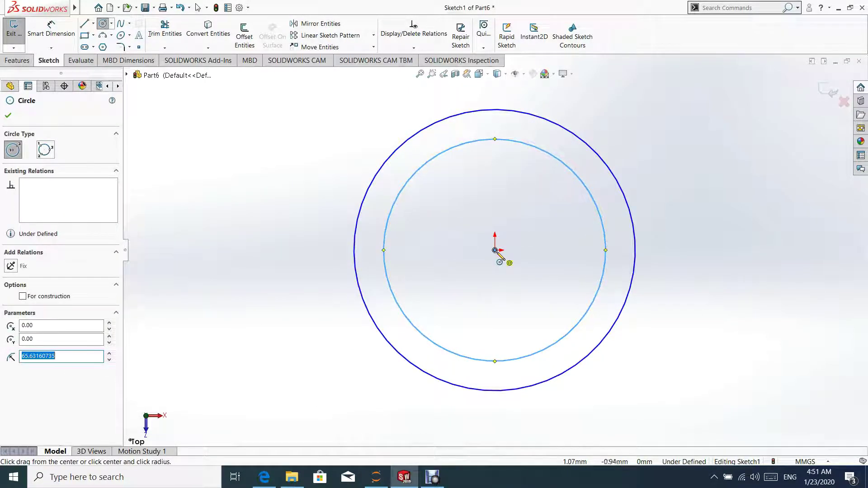
pyautogui.click(496, 250)
pyautogui.click(530, 186)
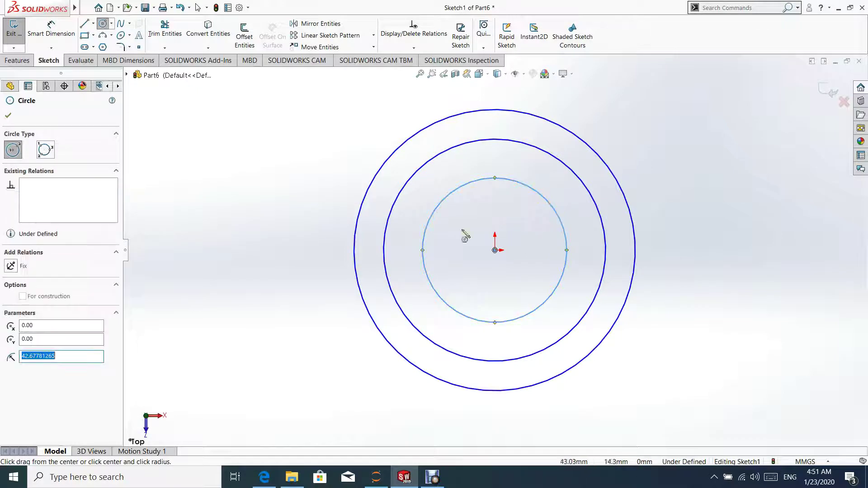
pyautogui.click(9, 115)
# Step: Add a vertical line and a horizontal centerline spanning the outer circle through the origin
pyautogui.click(94, 25)
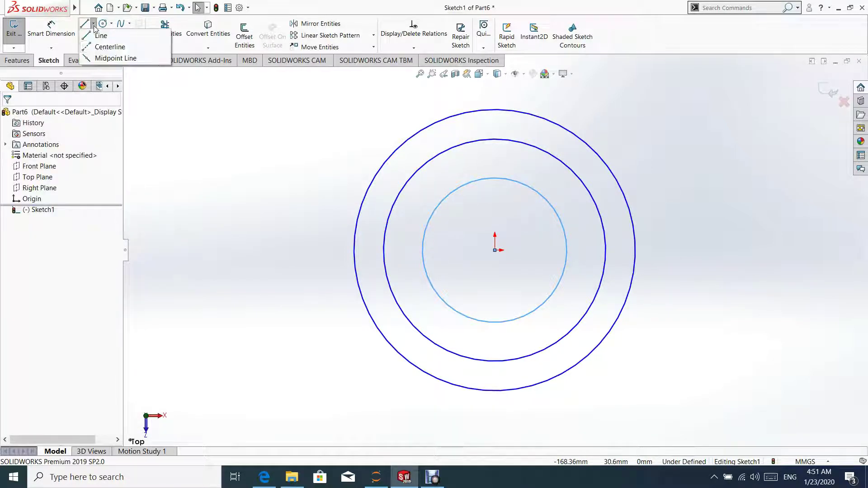
pyautogui.click(101, 36)
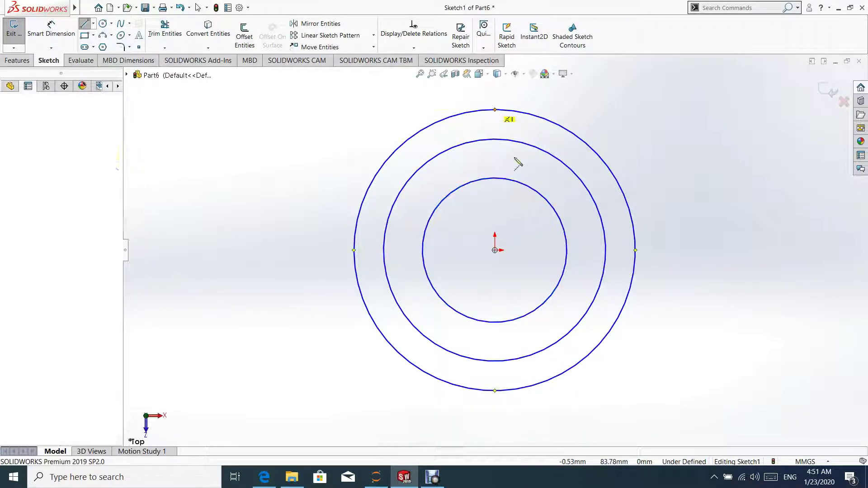
pyautogui.click(496, 110)
pyautogui.click(496, 391)
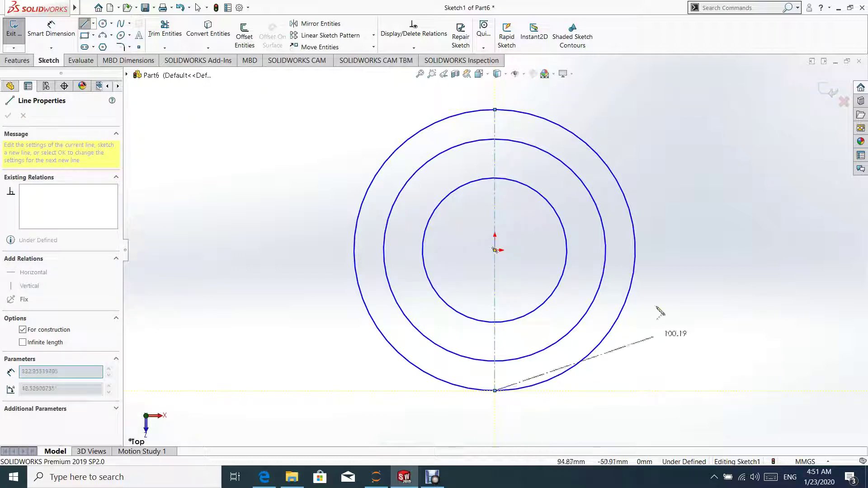
pyautogui.press('Escape')
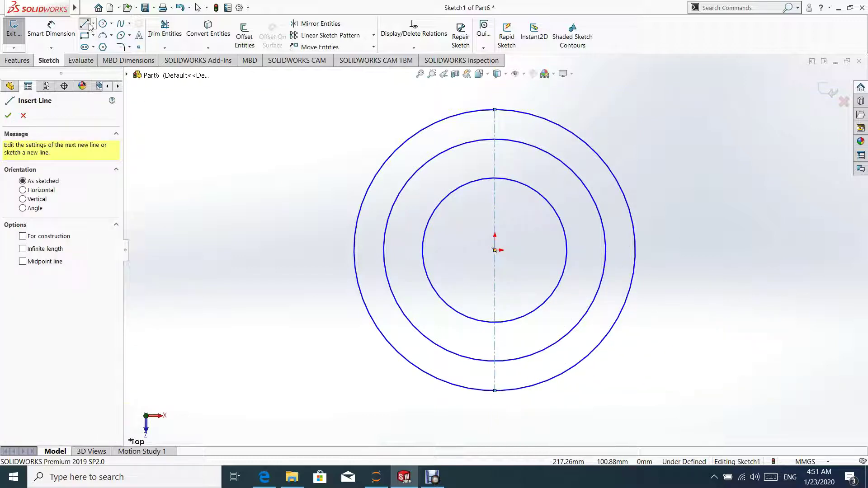
pyautogui.click(94, 24)
pyautogui.click(109, 44)
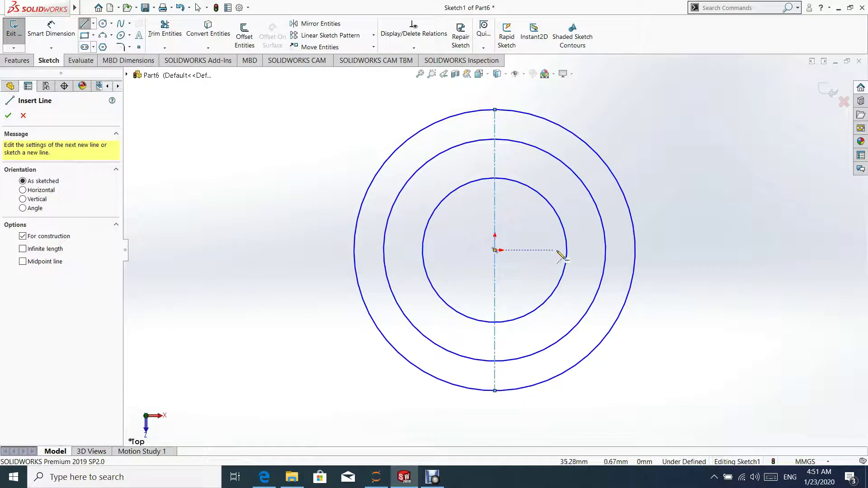
pyautogui.click(635, 251)
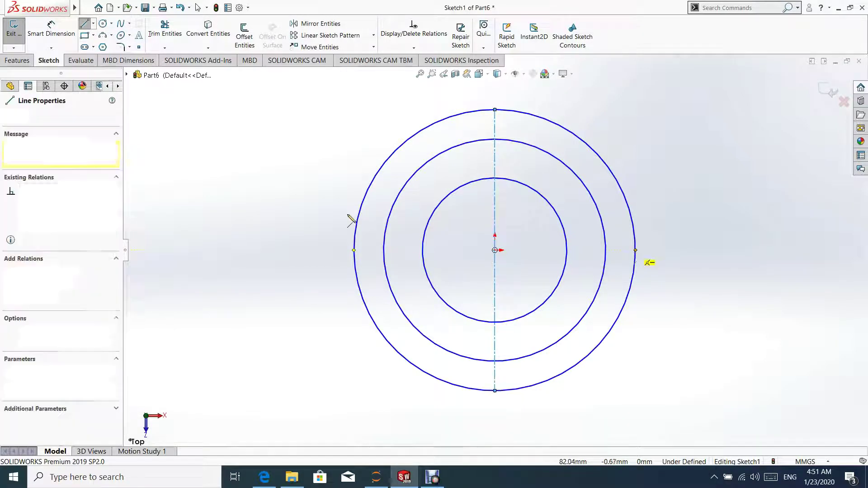
pyautogui.click(354, 250)
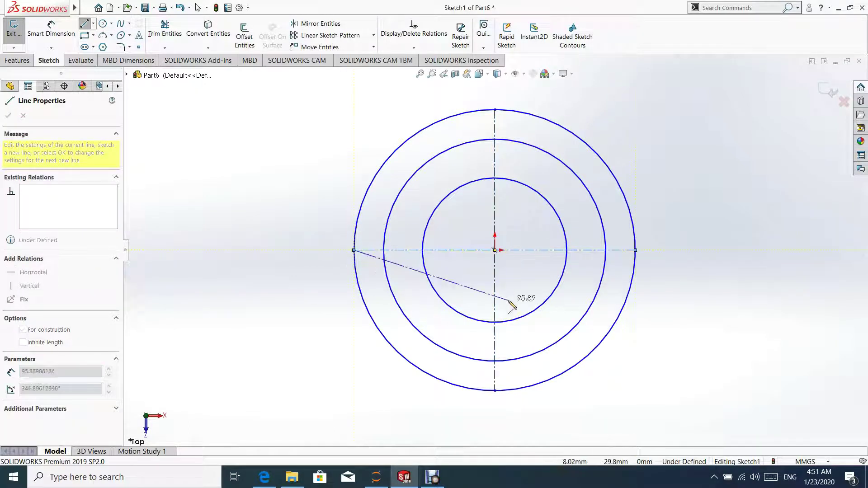
pyautogui.press('Escape')
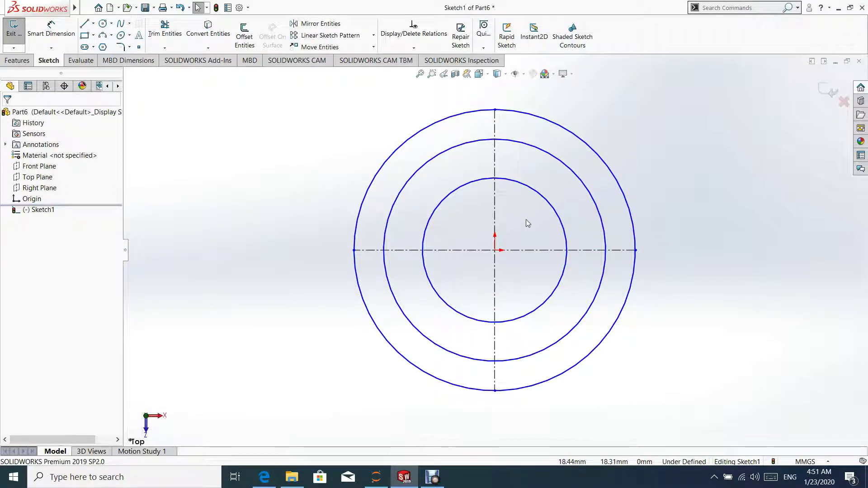
# Step: Give the outer circle a 95 mm diameter dimension
pyautogui.click(51, 31)
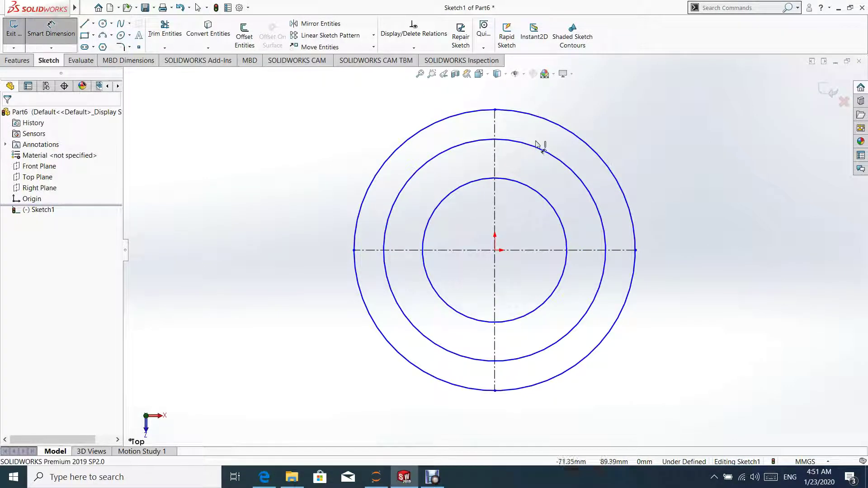
pyautogui.click(594, 144)
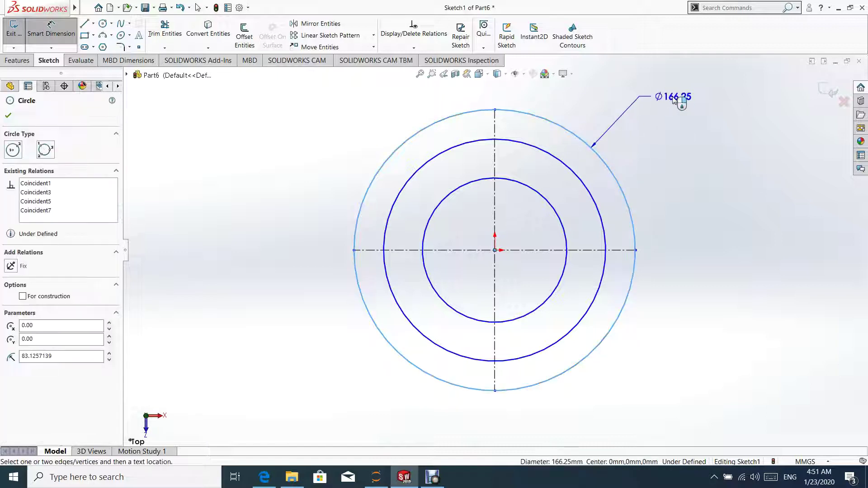
pyautogui.click(678, 102)
pyautogui.write('95')
pyautogui.press('Return')
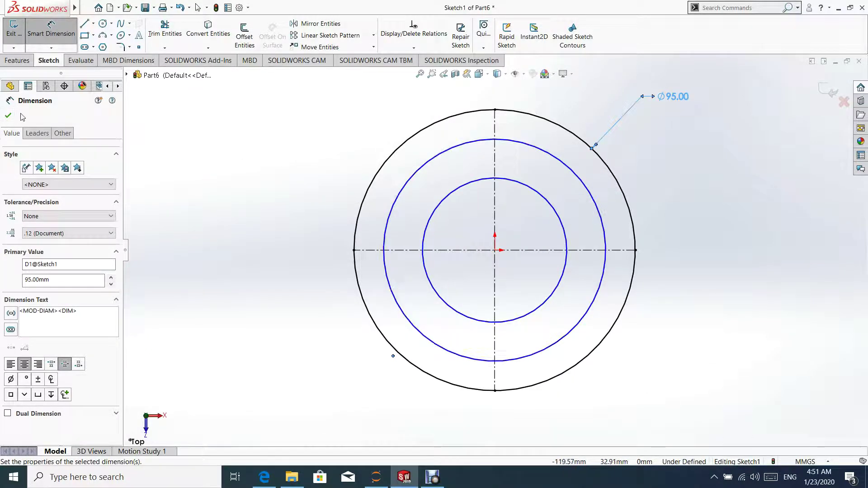
pyautogui.click(8, 116)
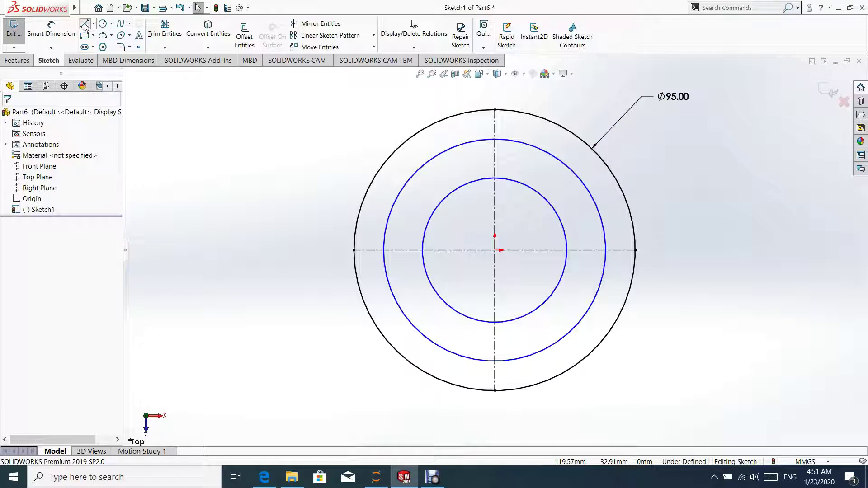
pyautogui.click(85, 25)
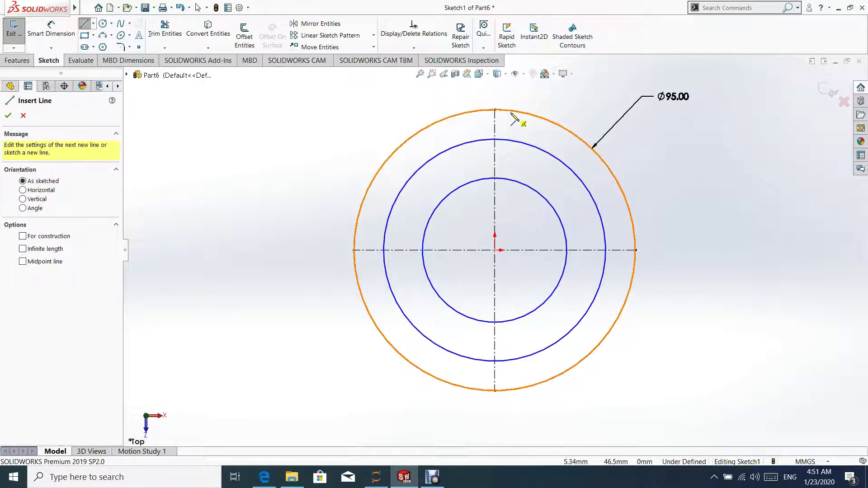
# Step: Draw two parallel vertical spoke lines from top to bottom of the middle circle
pyautogui.click(510, 142)
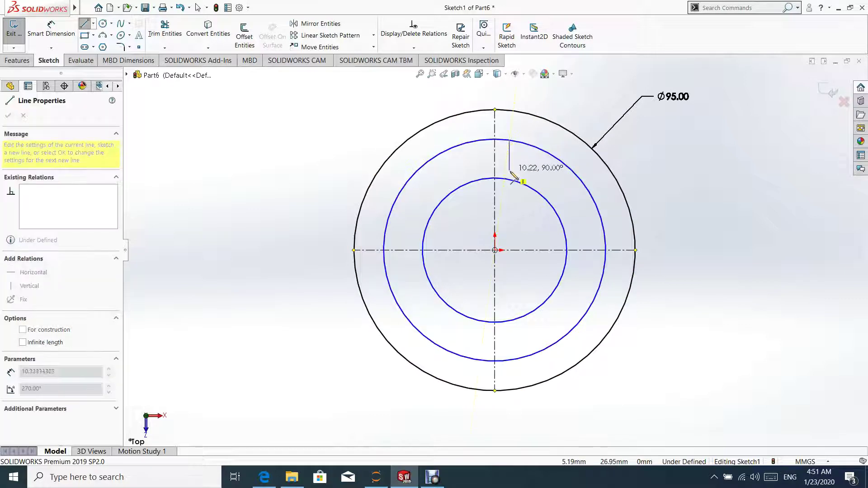
pyautogui.click(509, 360)
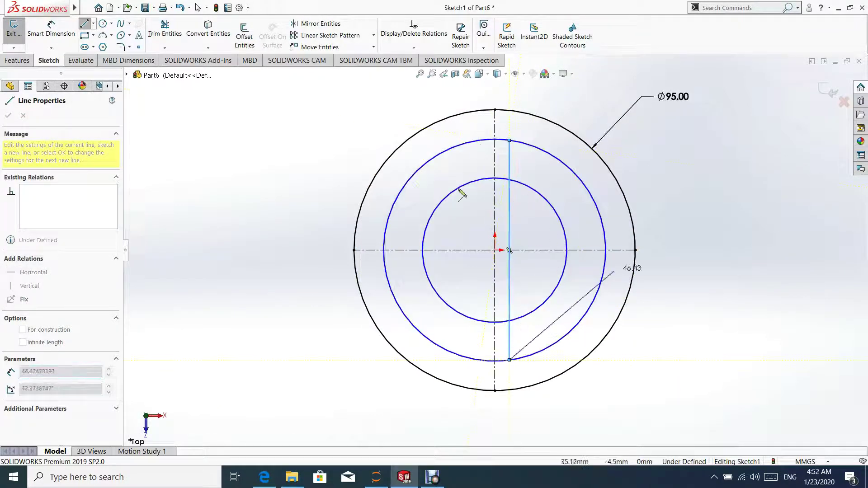
pyautogui.click(93, 24)
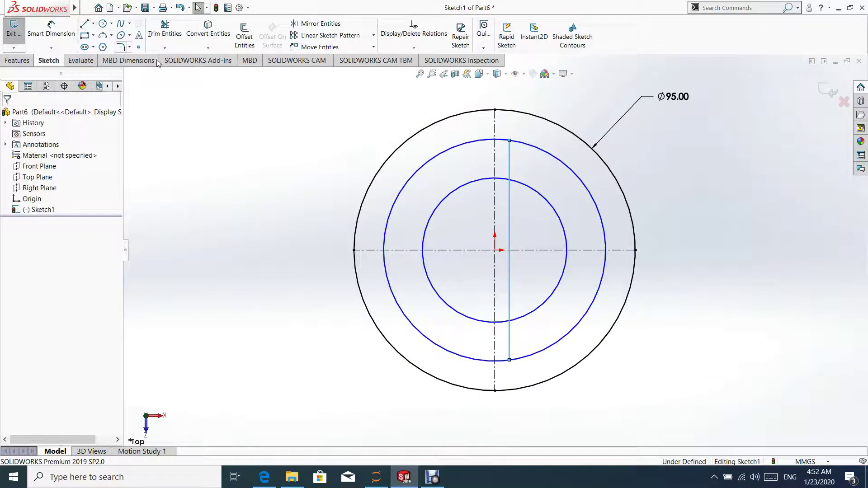
pyautogui.click(85, 24)
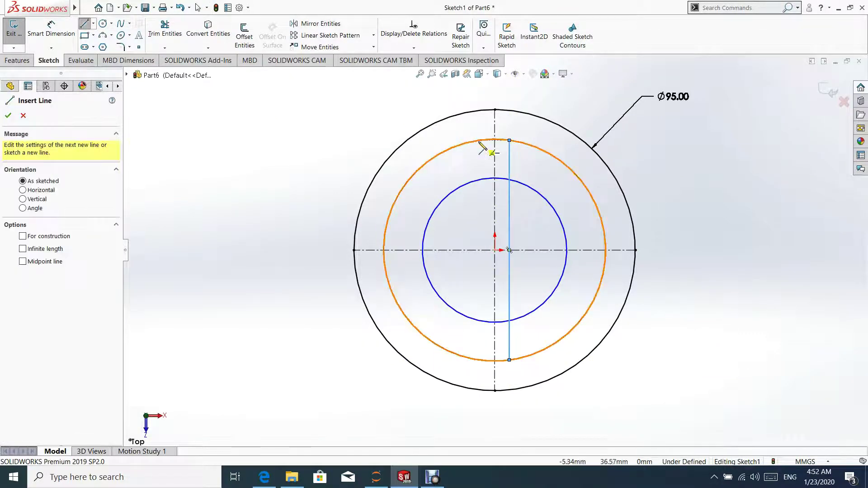
pyautogui.click(479, 141)
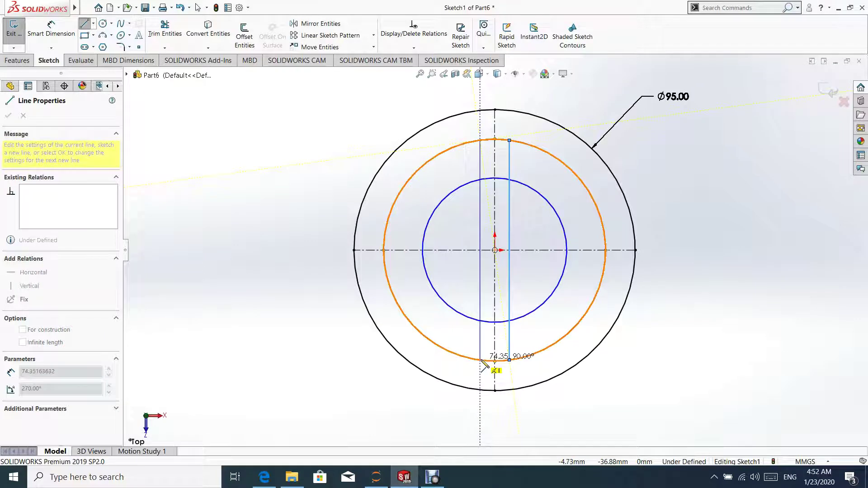
pyautogui.click(480, 359)
pyautogui.press('Escape')
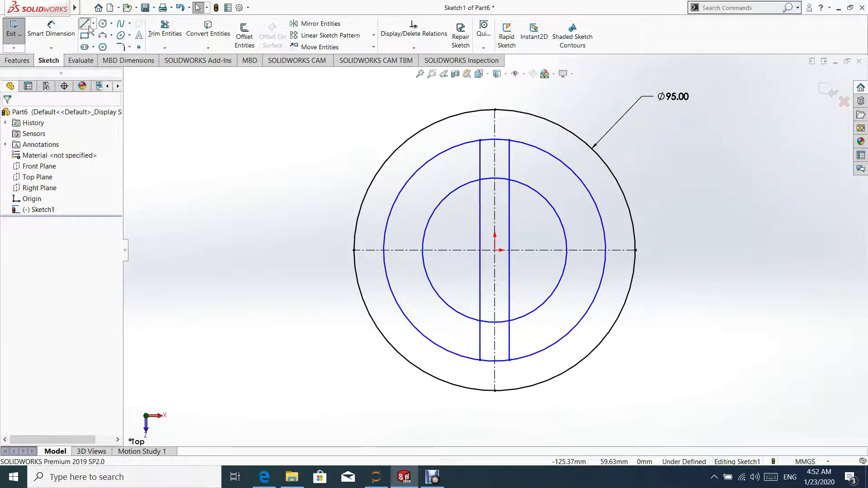
# Step: Draw upper and lower horizontal spoke lines spanning the outer circle left to right
pyautogui.click(84, 23)
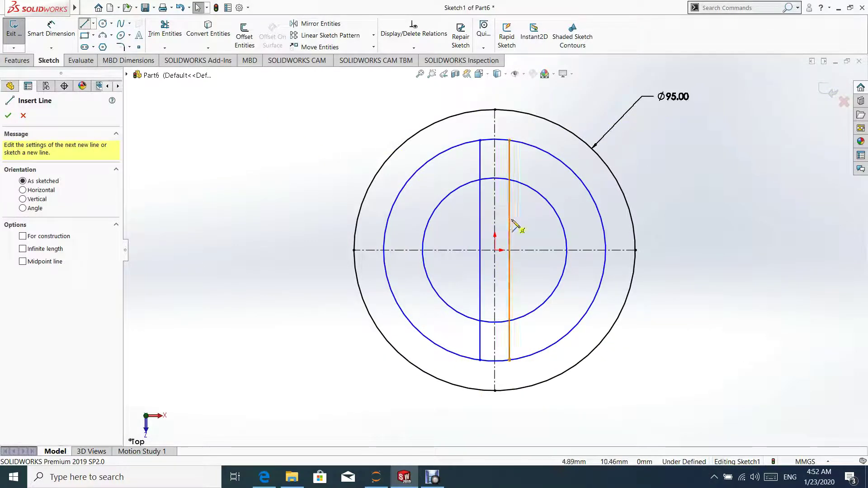
pyautogui.click(605, 239)
pyautogui.click(384, 239)
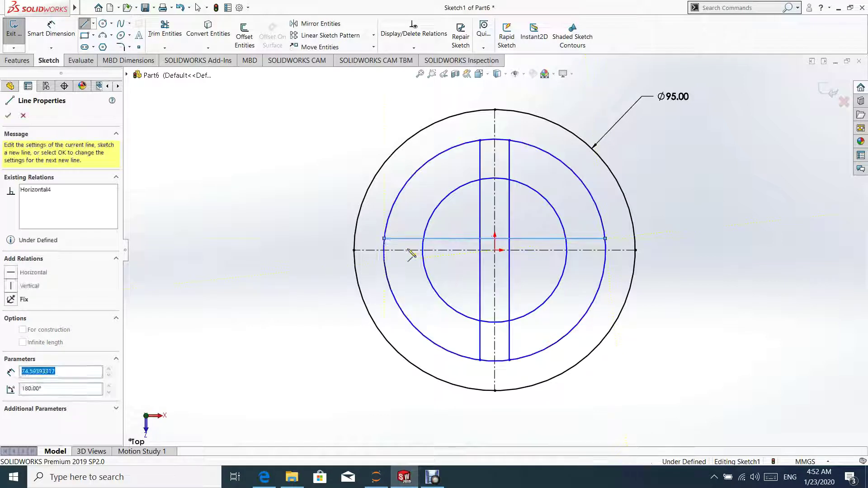
pyautogui.press('Escape')
pyautogui.click(85, 23)
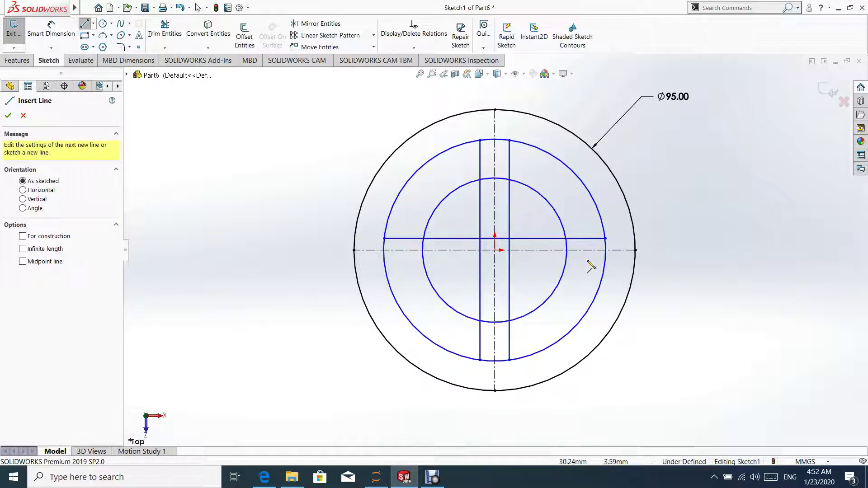
pyautogui.click(606, 262)
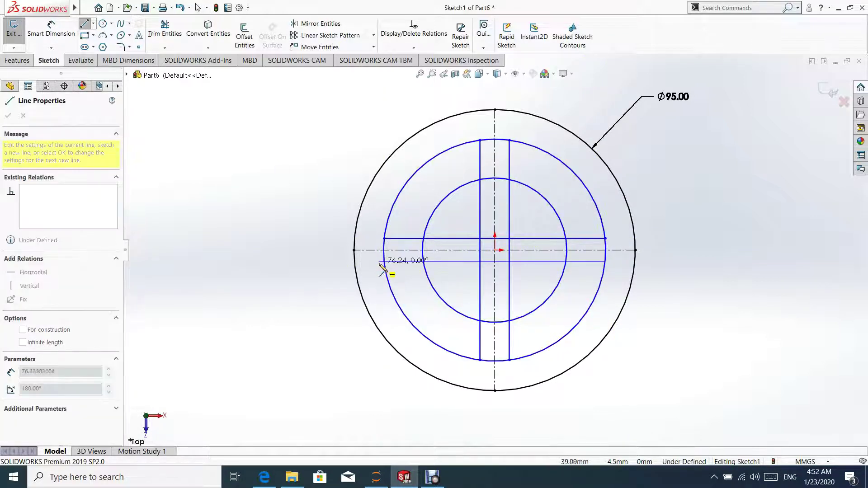
pyautogui.click(385, 263)
pyautogui.press('Escape')
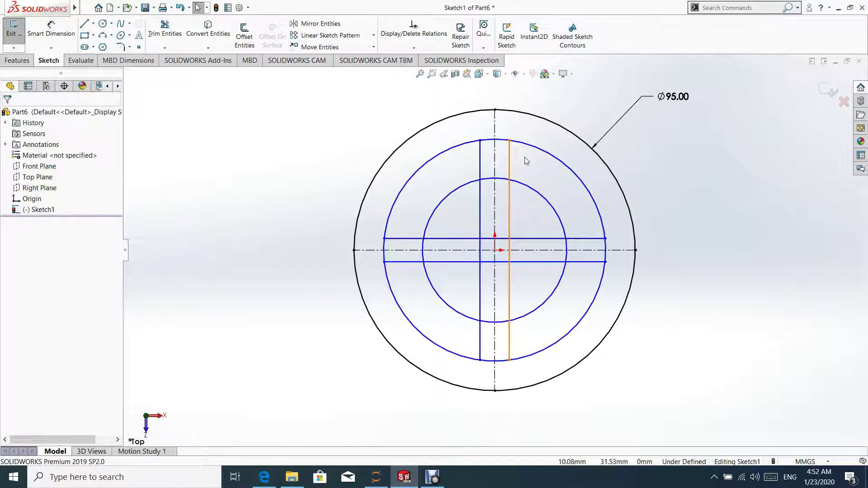
# Step: Make the vertical lines symmetric about the vertical centreline, and the horizontal lines about the horizontal one
pyautogui.moveTo(525, 154); pyautogui.dragTo(470, 179)
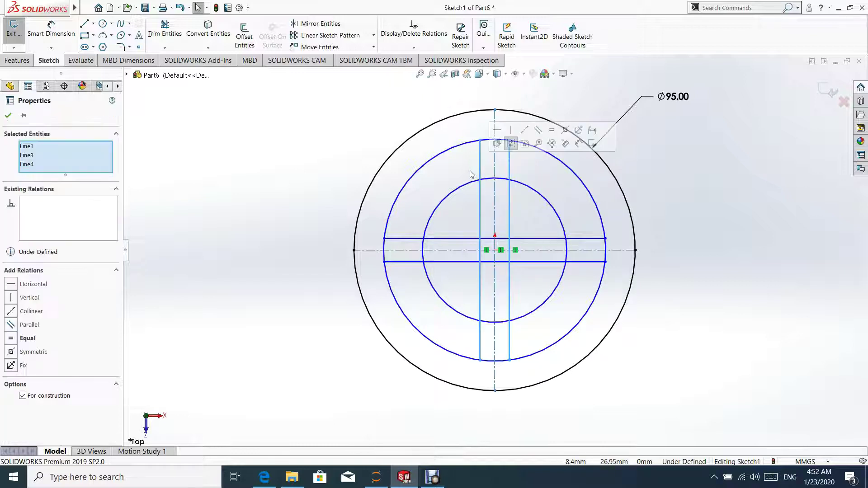
pyautogui.click(11, 353)
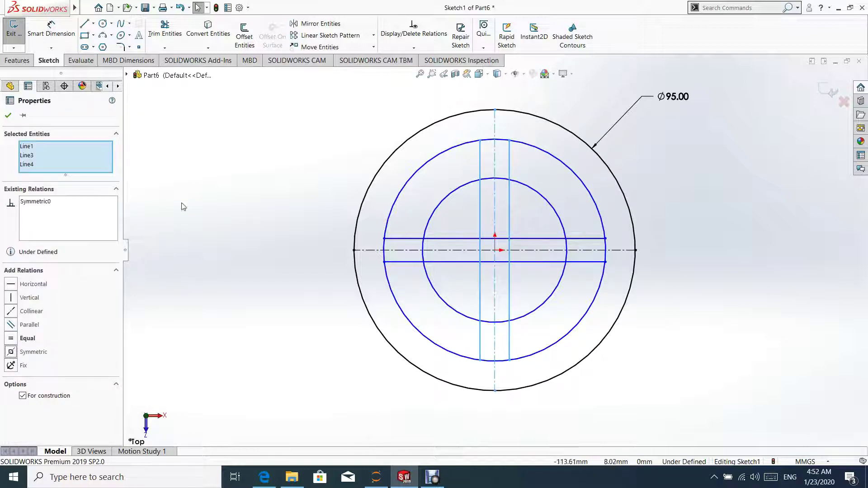
pyautogui.click(234, 168)
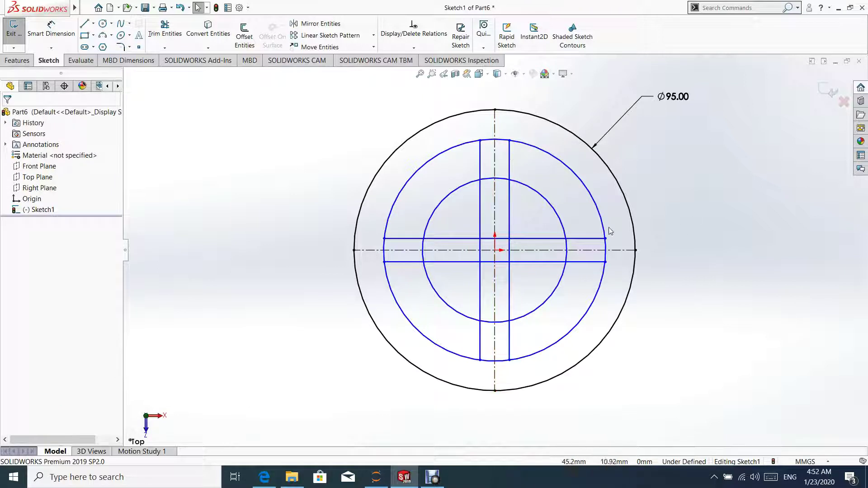
pyautogui.moveTo(590, 228); pyautogui.dragTo(577, 281)
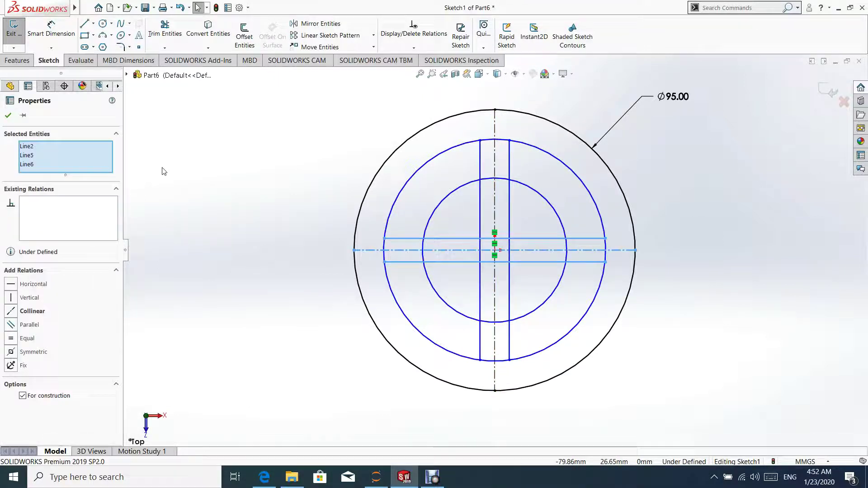
pyautogui.click(11, 353)
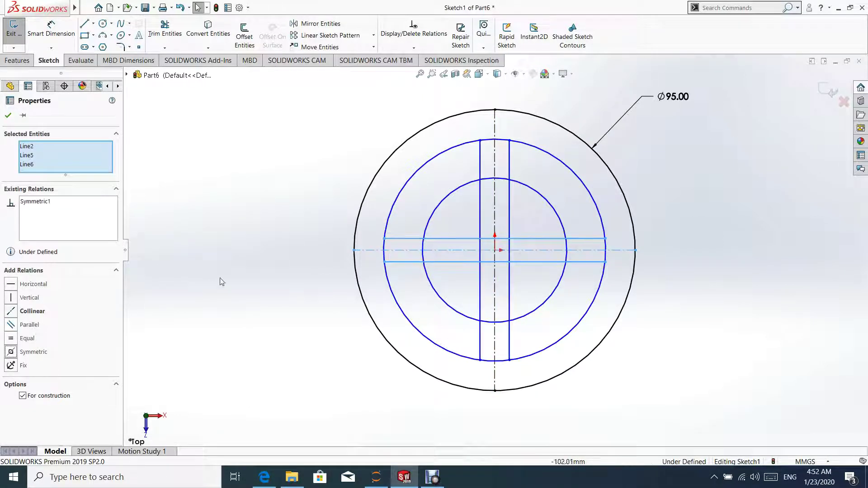
pyautogui.click(268, 242)
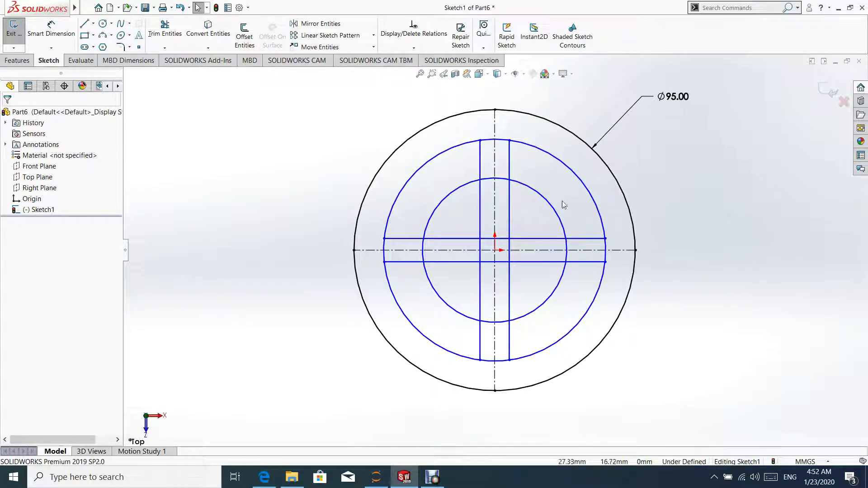
pyautogui.click(164, 28)
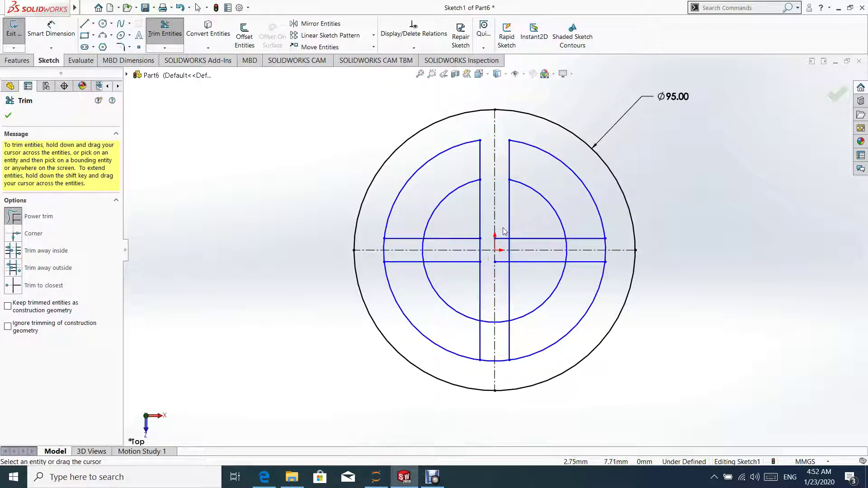
# Step: Power-trim the arc pieces between the spoke lines and the stubs near the centre
pyautogui.moveTo(505, 231); pyautogui.dragTo(504, 259)
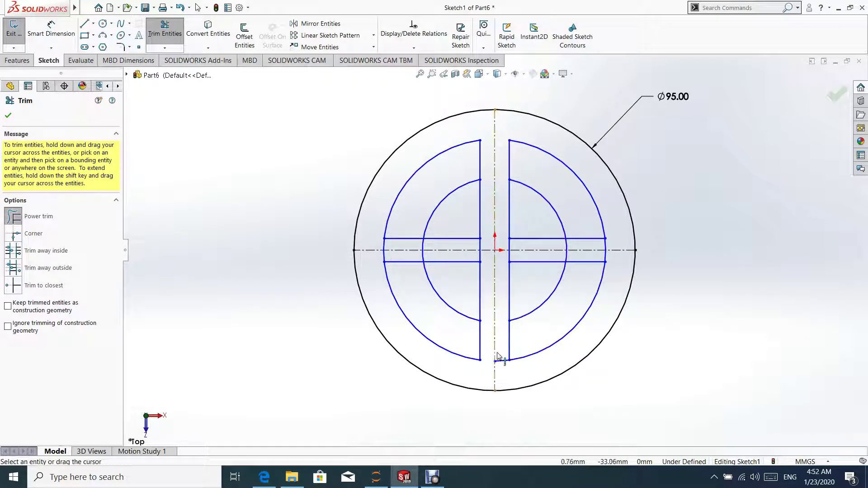
pyautogui.moveTo(511, 371); pyautogui.dragTo(502, 355)
pyautogui.moveTo(563, 247); pyautogui.dragTo(572, 257)
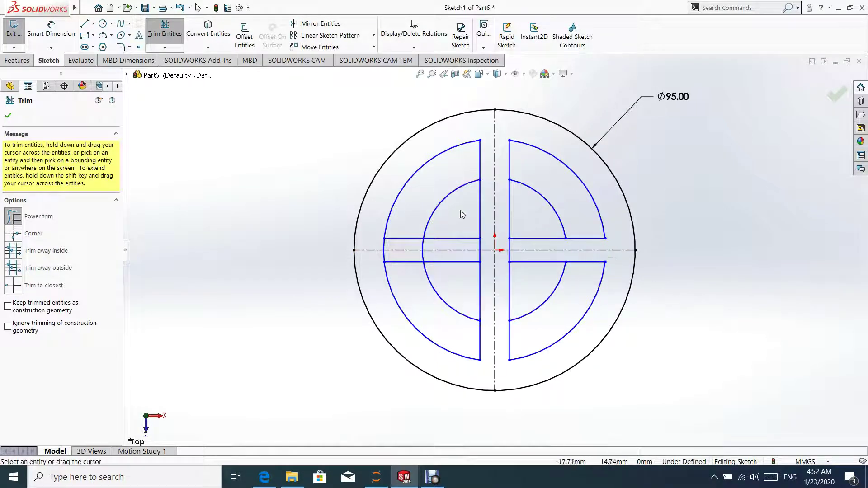
pyautogui.moveTo(448, 249)
pyautogui.mouseDown()
pyautogui.moveTo(389, 249)
pyautogui.moveTo(395, 257)
pyautogui.mouseUp()
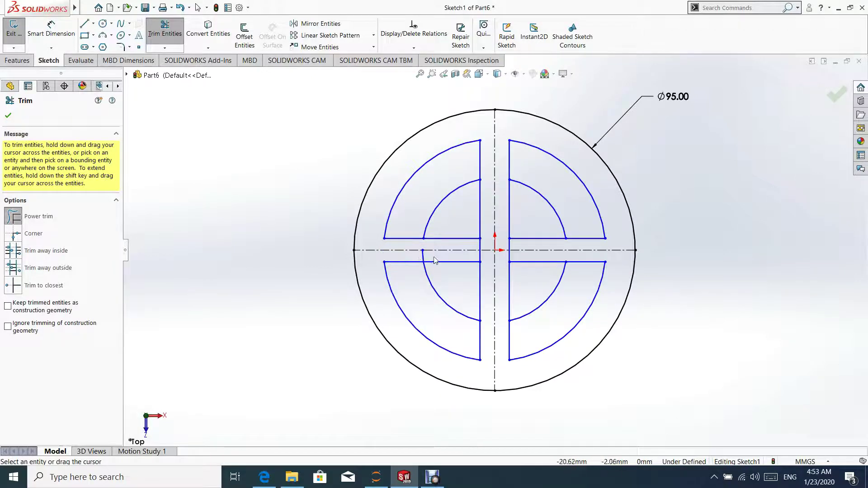
pyautogui.moveTo(468, 281); pyautogui.dragTo(462, 242)
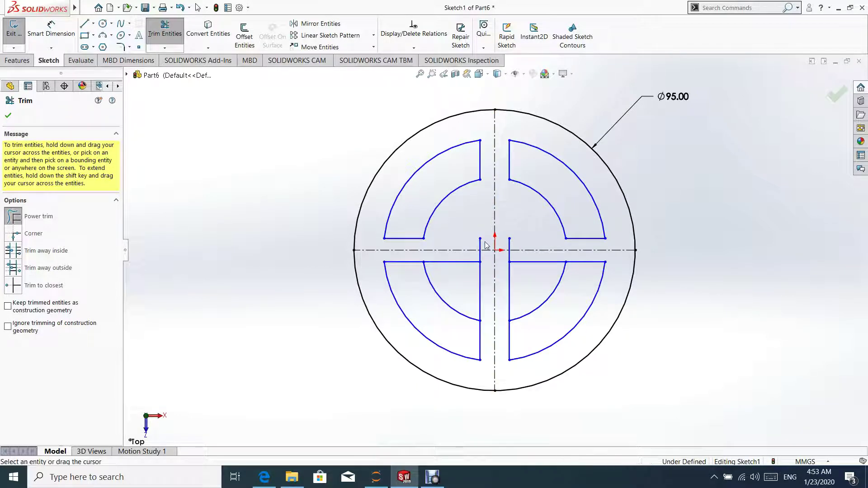
pyautogui.moveTo(478, 257); pyautogui.dragTo(502, 248)
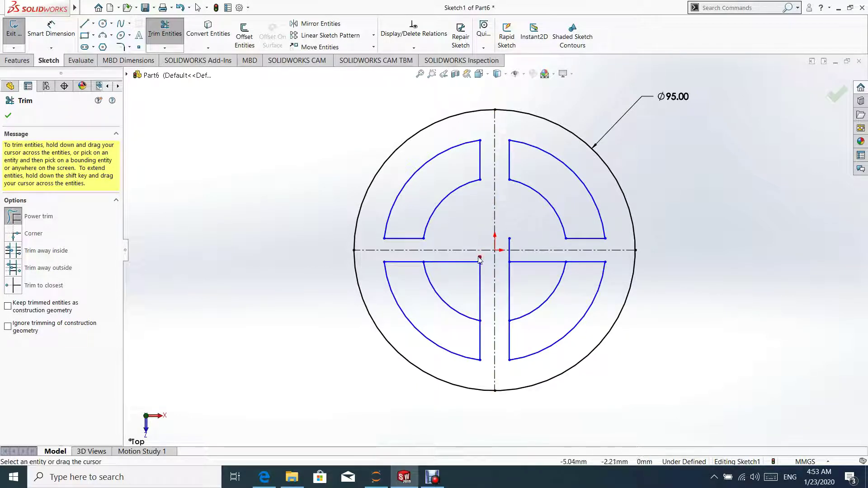
pyautogui.click(515, 252)
# Step: Undo the accidental centreline trim, then trim the remaining lower-right and lower-left leftovers
pyautogui.hotkey('ctrl', 'z')
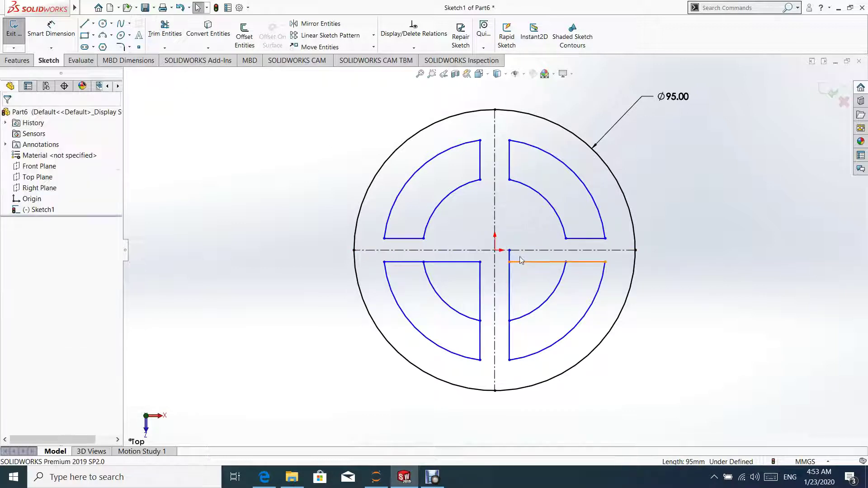
pyautogui.click(509, 275)
pyautogui.press('Escape')
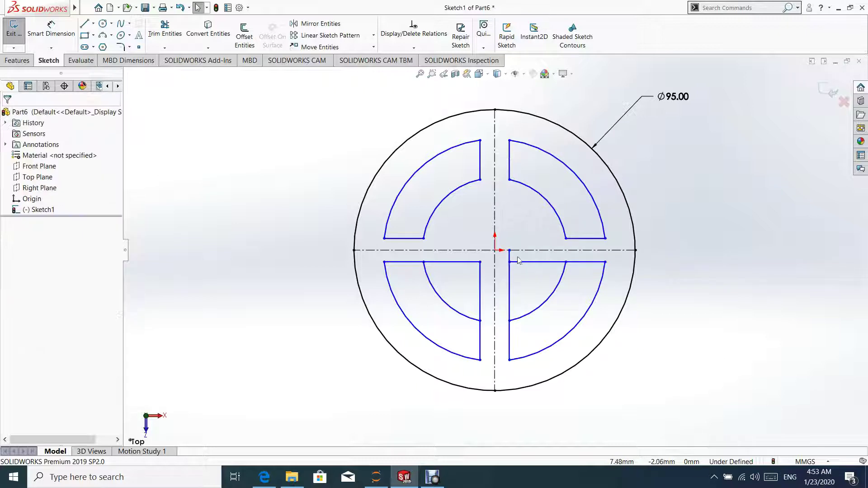
pyautogui.click(165, 31)
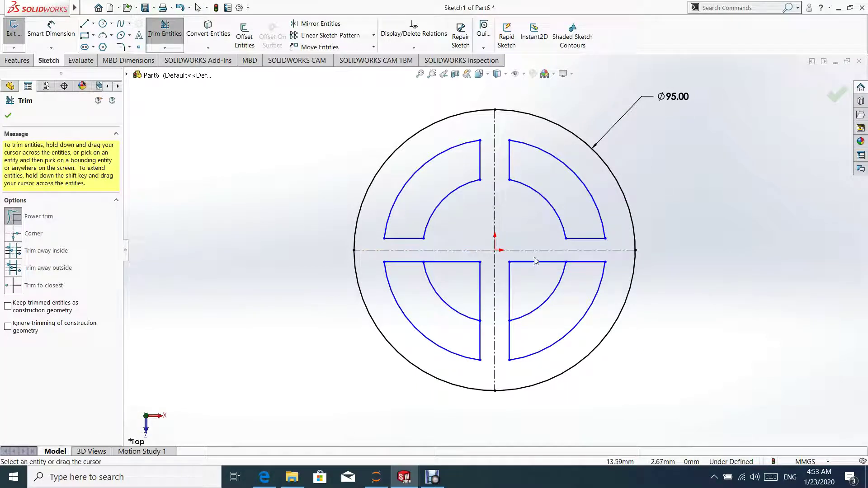
pyautogui.moveTo(533, 260); pyautogui.dragTo(506, 292)
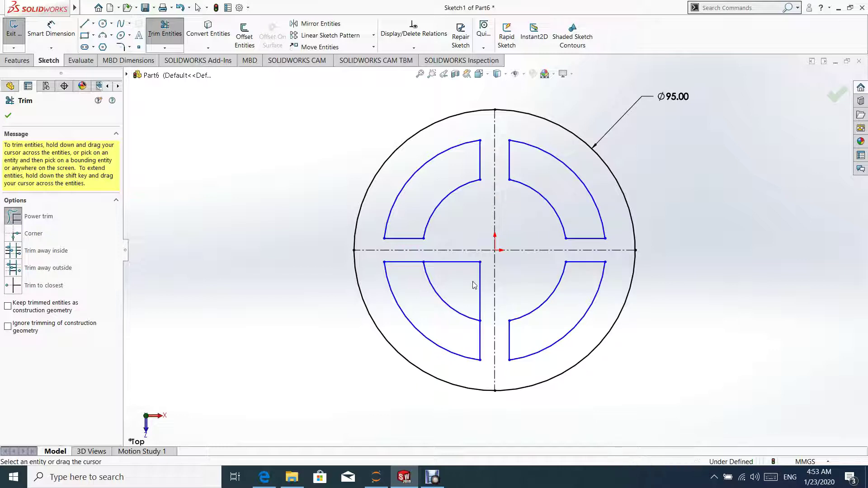
pyautogui.moveTo(460, 265); pyautogui.dragTo(467, 285)
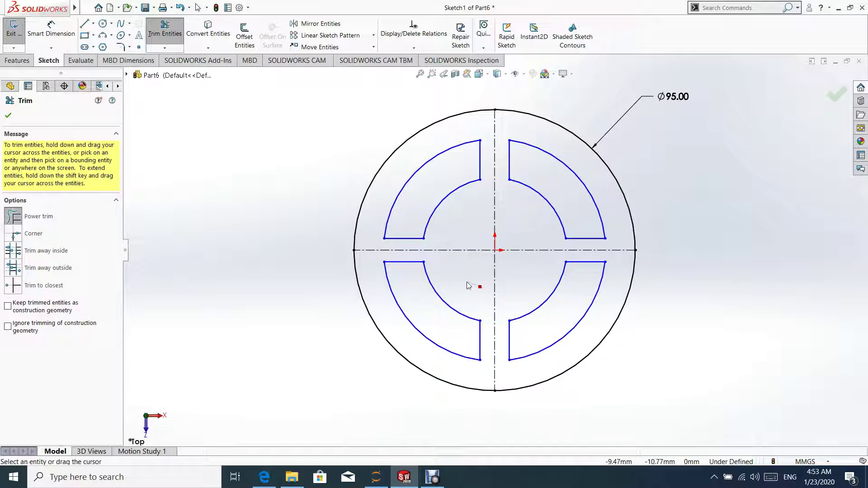
pyautogui.click(8, 115)
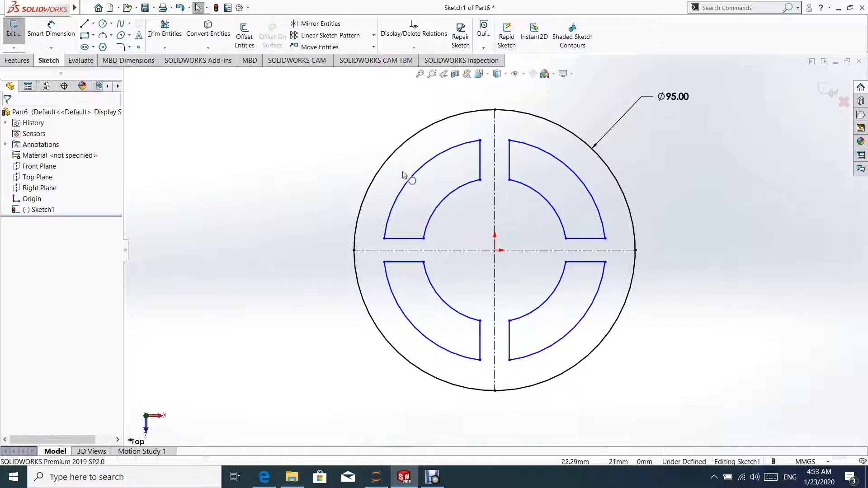
# Step: Inspect relations on the vertical and right-side opening edges, then clear the selection
pyautogui.click(511, 163)
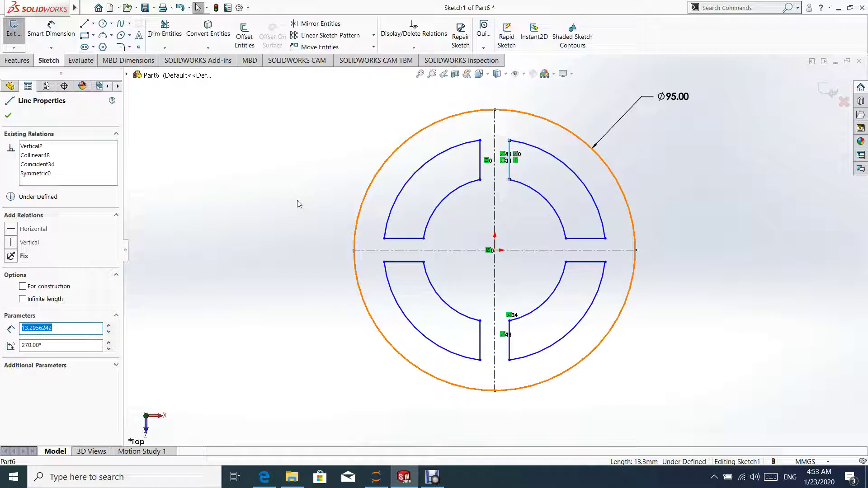
pyautogui.click(288, 174)
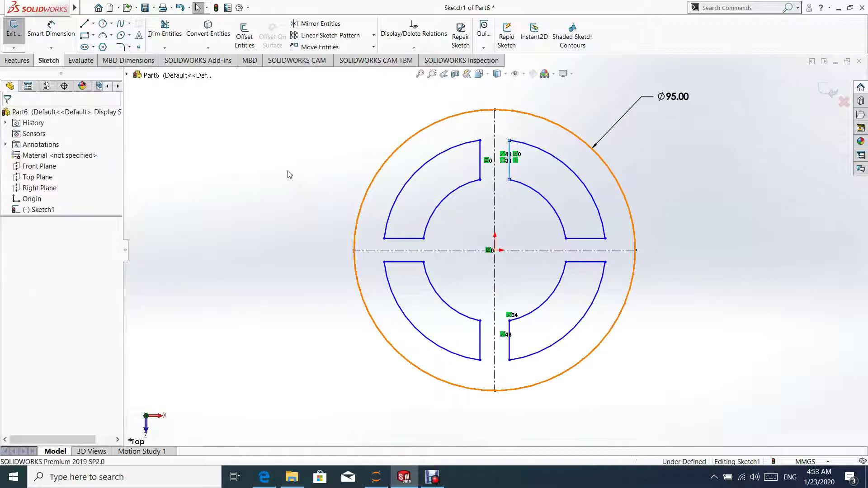
pyautogui.click(589, 264)
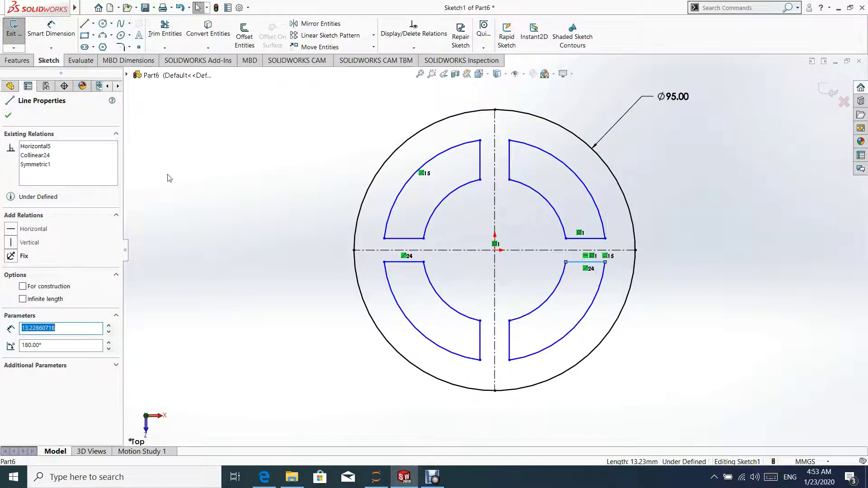
pyautogui.click(594, 251)
pyautogui.click(686, 316)
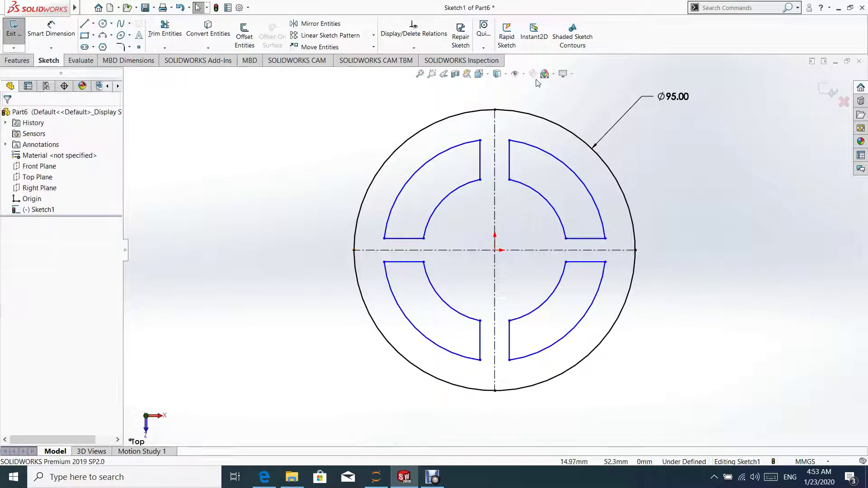
# Step: Dimension the gap between the two vertical spoke lines to 10 mm
pyautogui.click(60, 35)
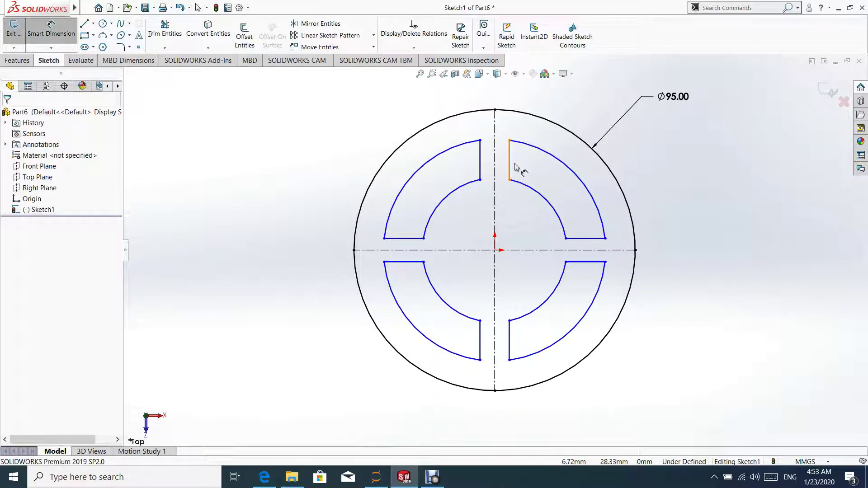
pyautogui.click(511, 166)
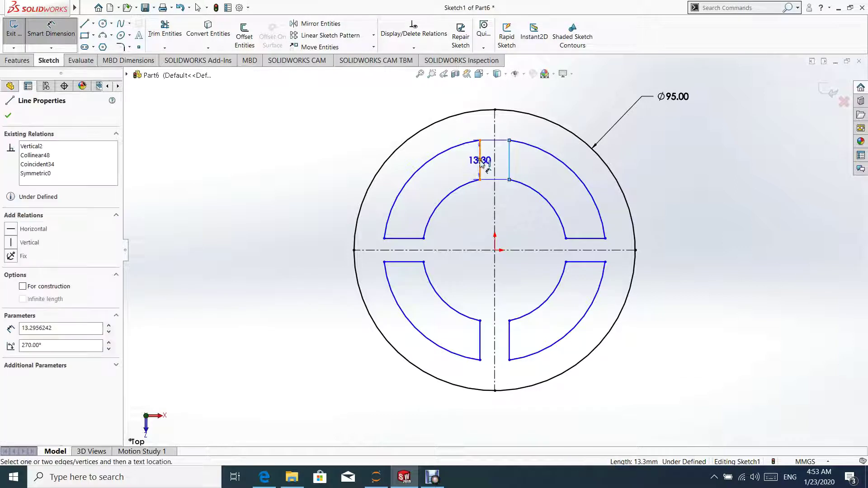
pyautogui.click(480, 162)
pyautogui.click(497, 93)
pyautogui.write('1')
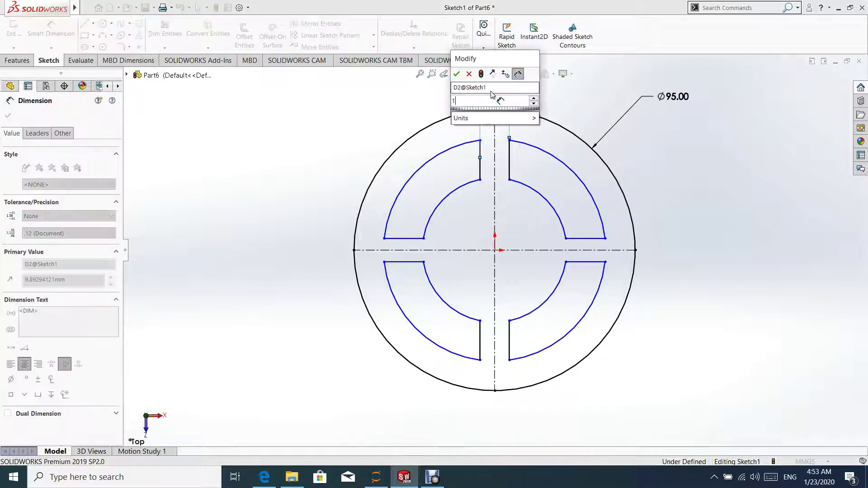
pyautogui.press('Return')
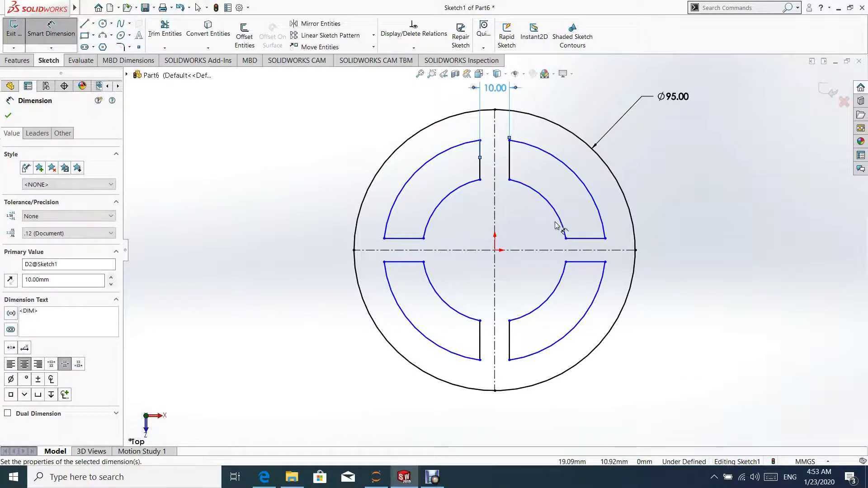
# Step: Dimension the gap between the right horizontal spoke lines to 10 mm and check its relations
pyautogui.click(594, 239)
pyautogui.click(588, 262)
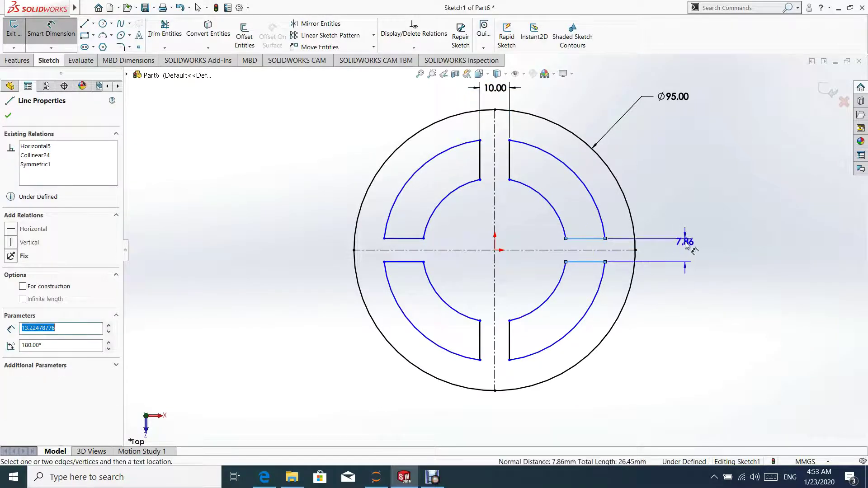
pyautogui.click(657, 253)
pyautogui.write('10')
pyautogui.press('Return')
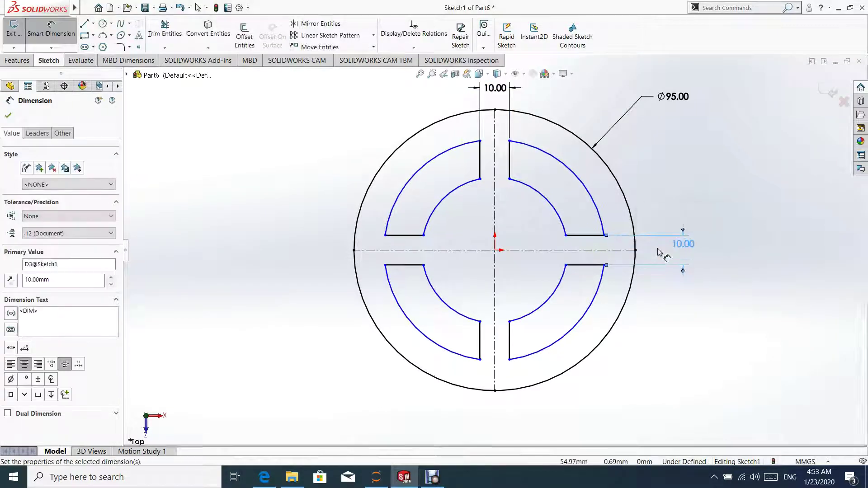
pyautogui.press('Escape')
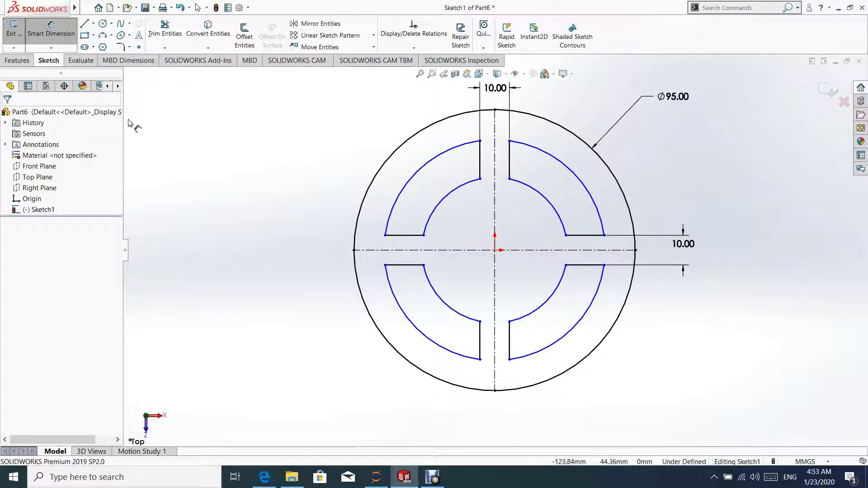
pyautogui.press('Escape')
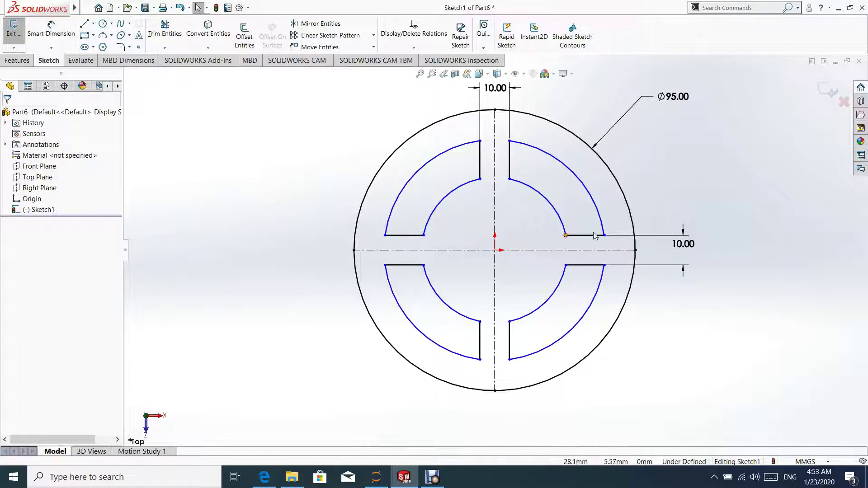
pyautogui.click(592, 236)
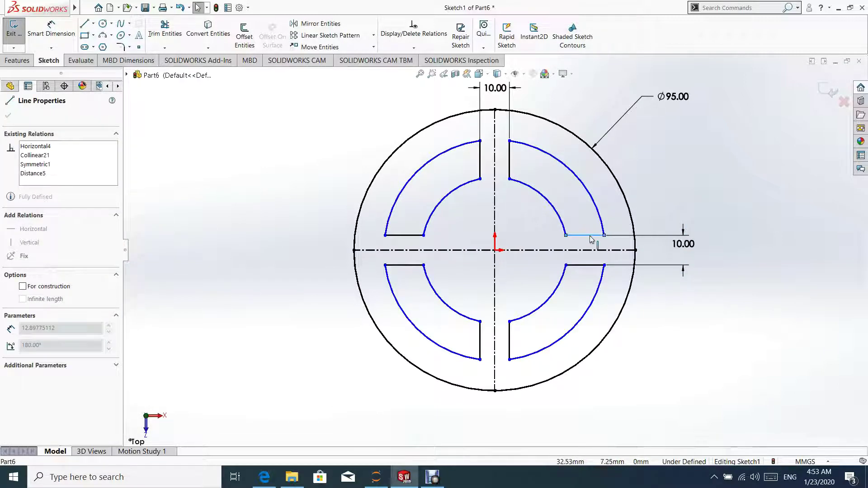
pyautogui.press('Escape')
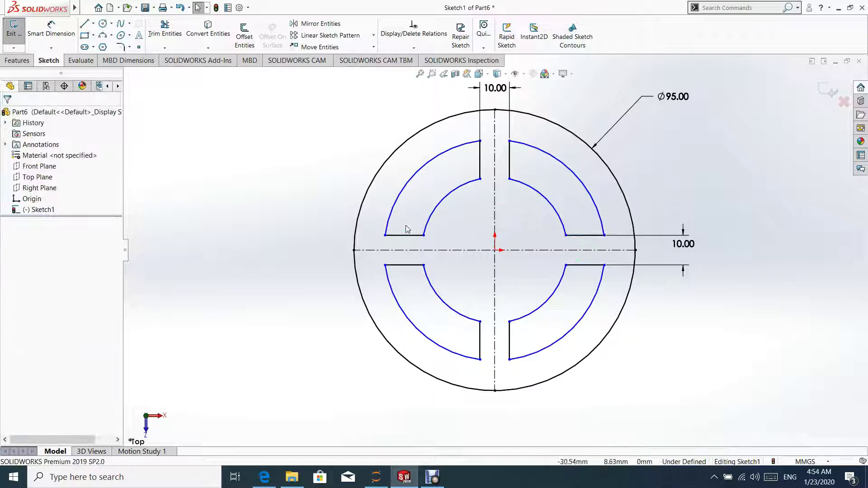
# Step: Dimension the upper-left opening's outer arc 7 mm from the Ø95 circle
pyautogui.click(416, 230)
pyautogui.press('Escape')
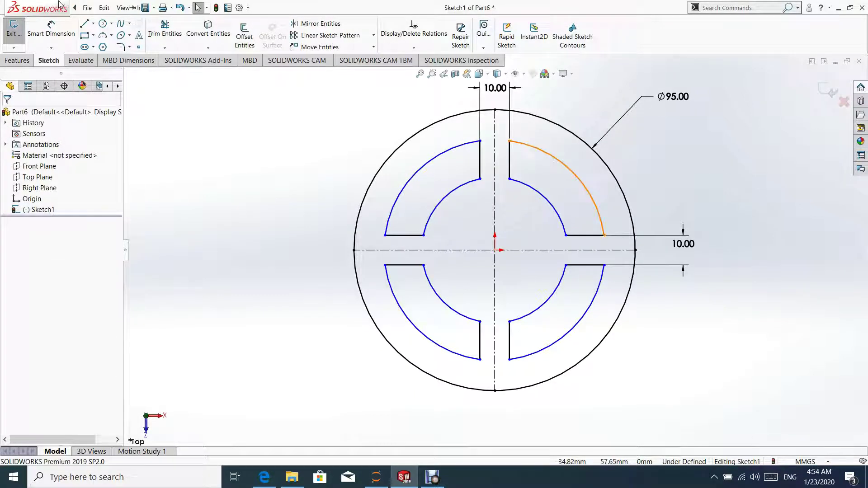
pyautogui.press('d')
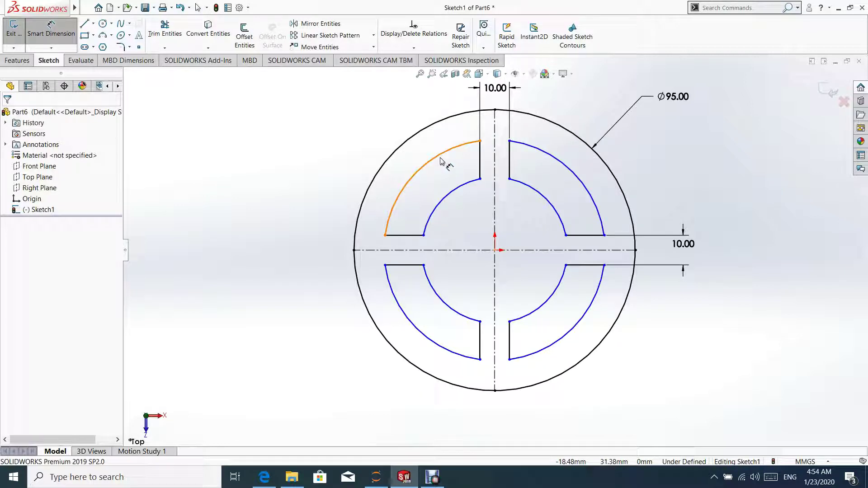
pyautogui.click(426, 160)
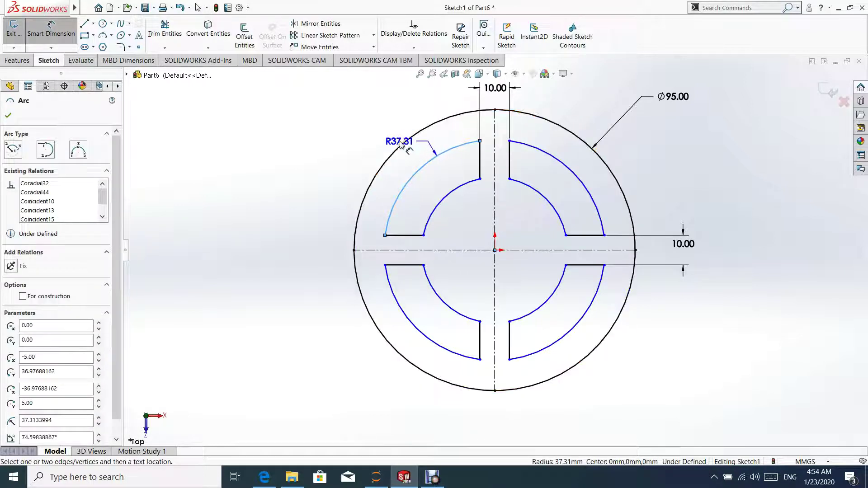
pyautogui.click(406, 148)
pyautogui.click(298, 121)
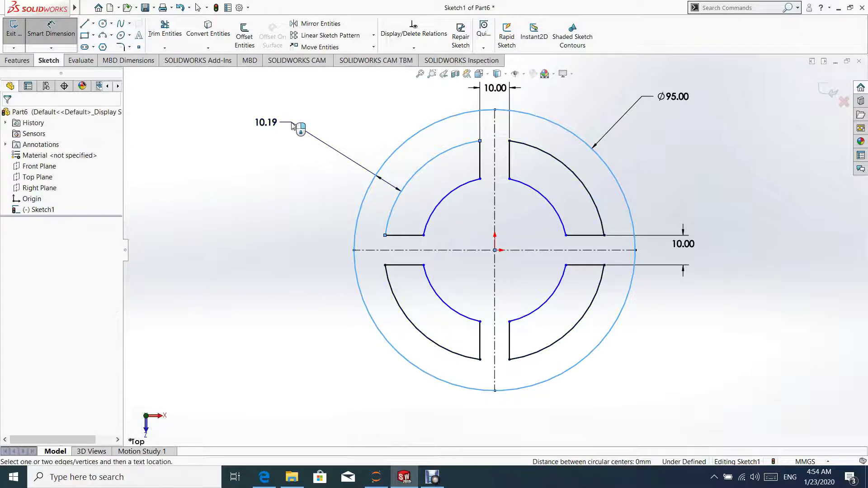
pyautogui.write('7')
pyautogui.press('Return')
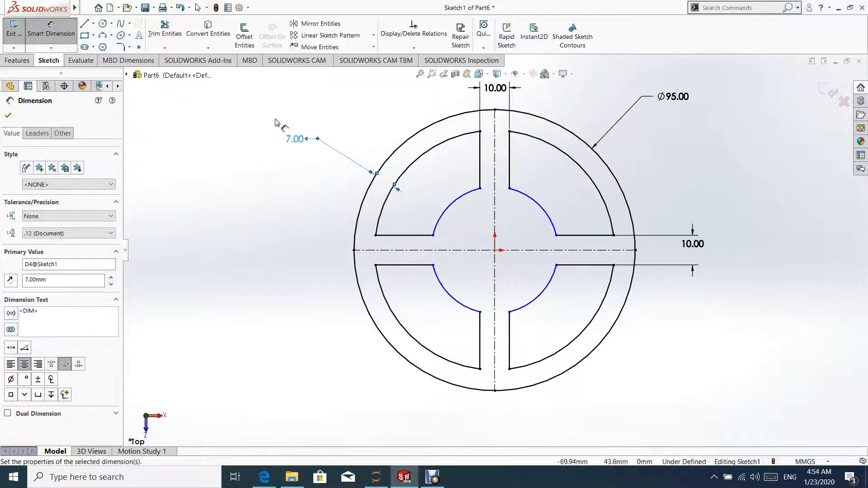
pyautogui.click(8, 115)
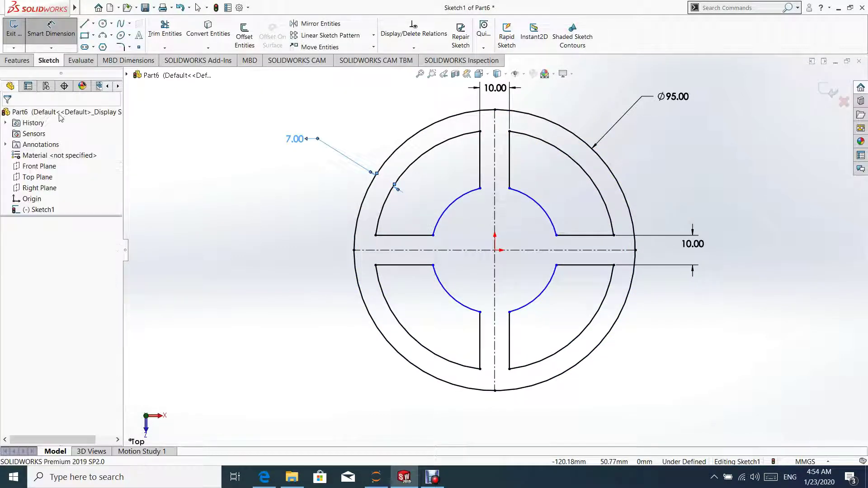
pyautogui.click(103, 25)
# Step: Draw a circle centred on the origin and dimension its diameter to 30 mm
pyautogui.click(495, 250)
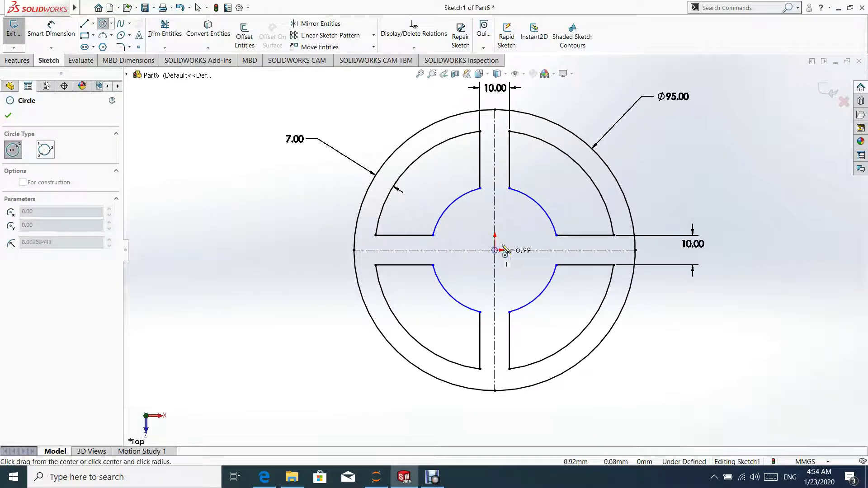
pyautogui.click(508, 286)
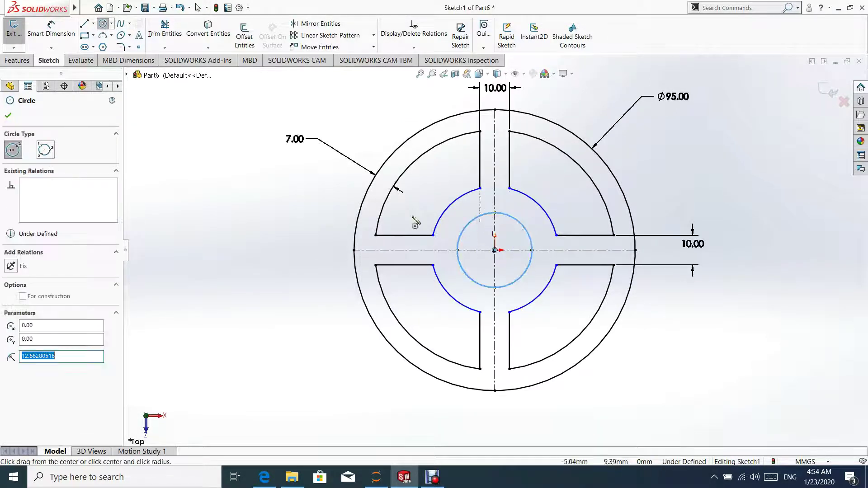
pyautogui.click(54, 37)
pyautogui.click(466, 276)
pyautogui.click(305, 317)
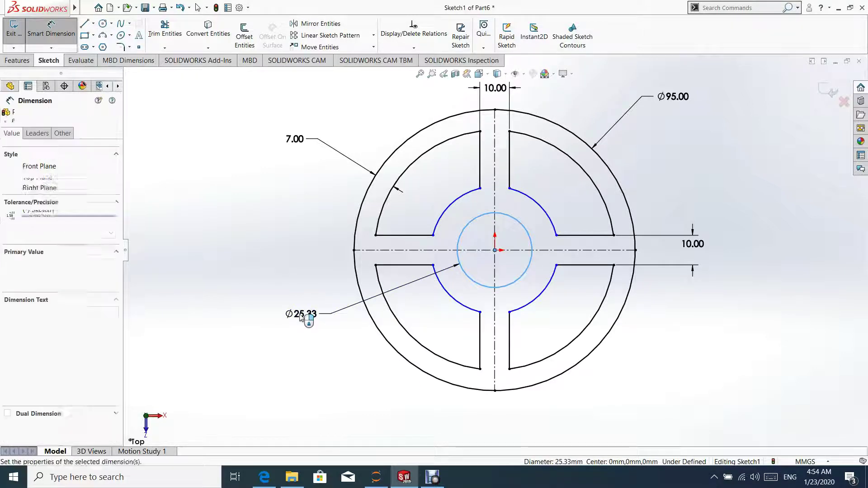
pyautogui.write('30')
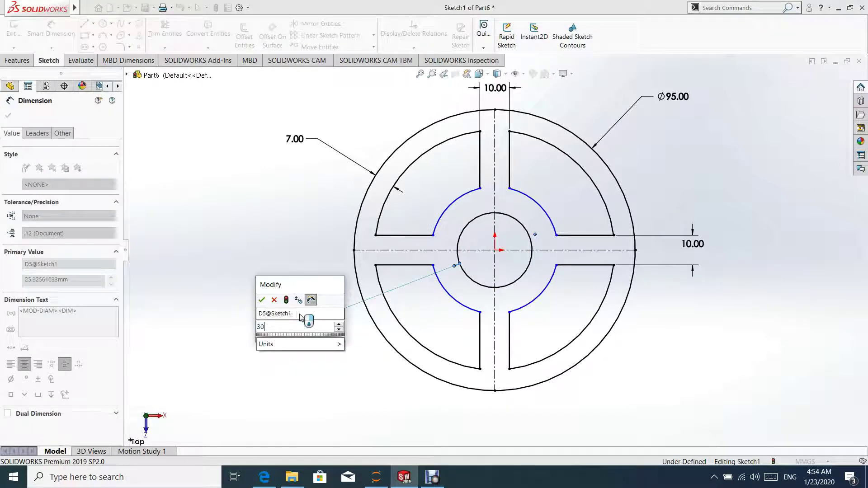
pyautogui.press('Return')
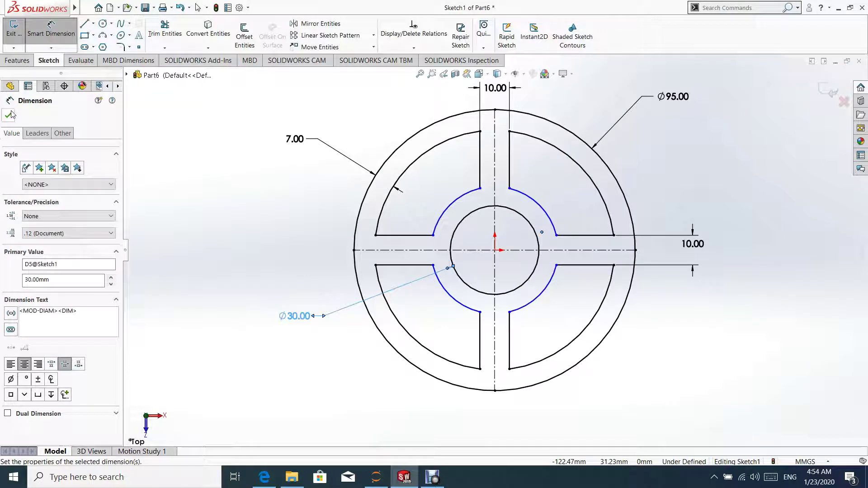
pyautogui.click(8, 116)
pyautogui.click(57, 36)
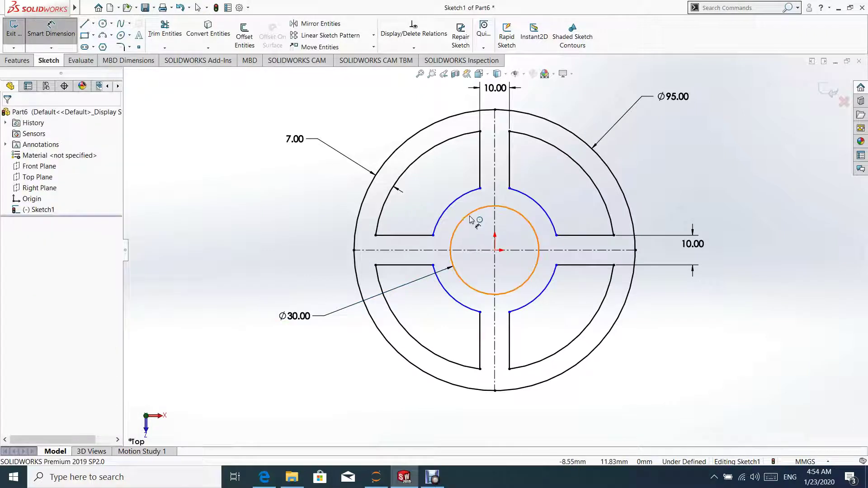
# Step: Dimension a 7 mm gap from the Ø30 circle to the upper-left opening's inner arc
pyautogui.click(467, 217)
pyautogui.click(457, 201)
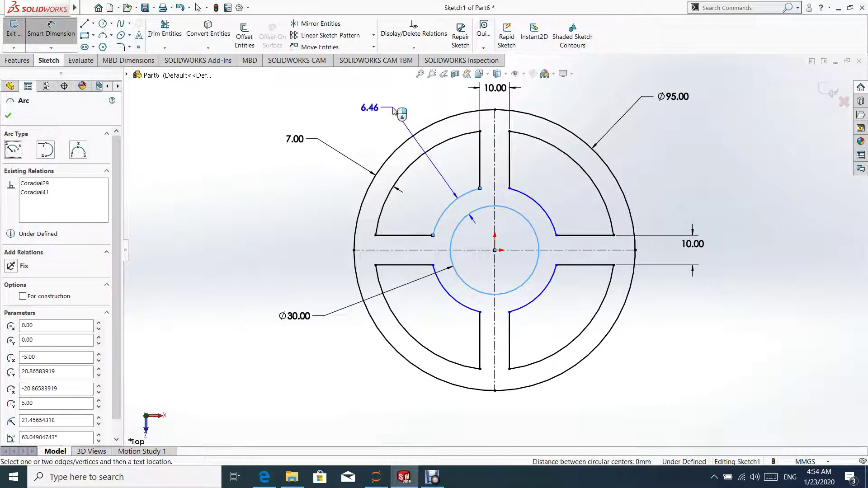
pyautogui.click(367, 120)
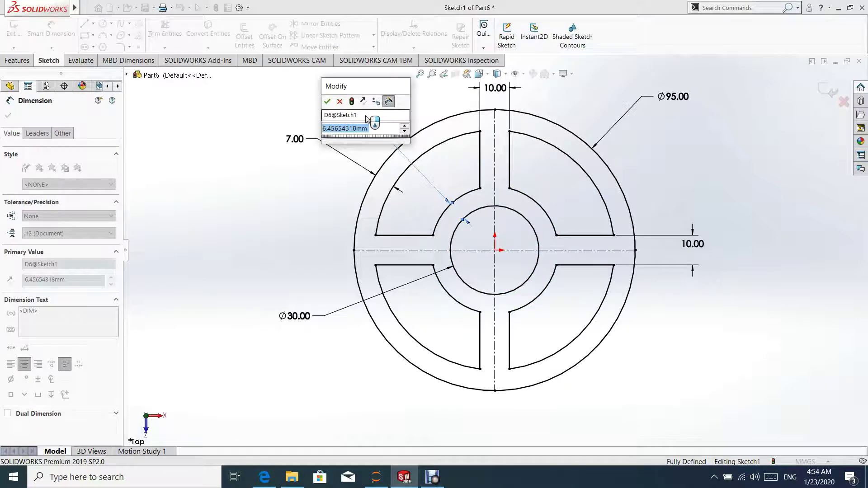
pyautogui.write('7')
pyautogui.press('Return')
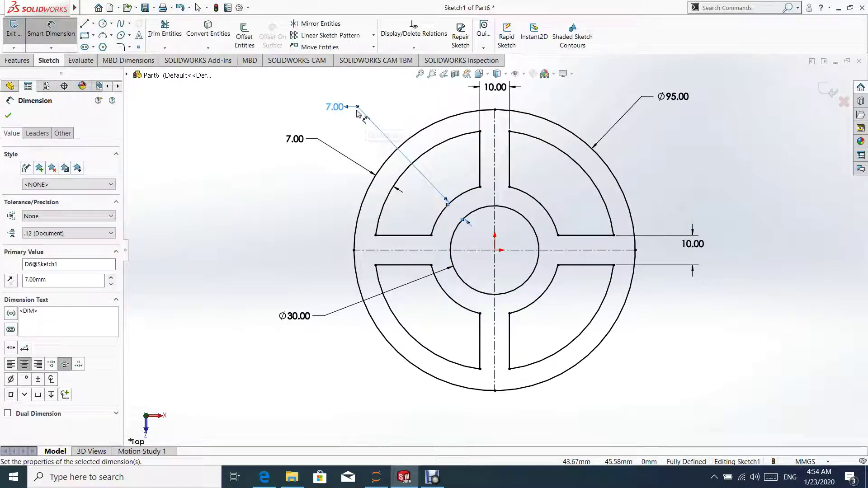
pyautogui.click(8, 117)
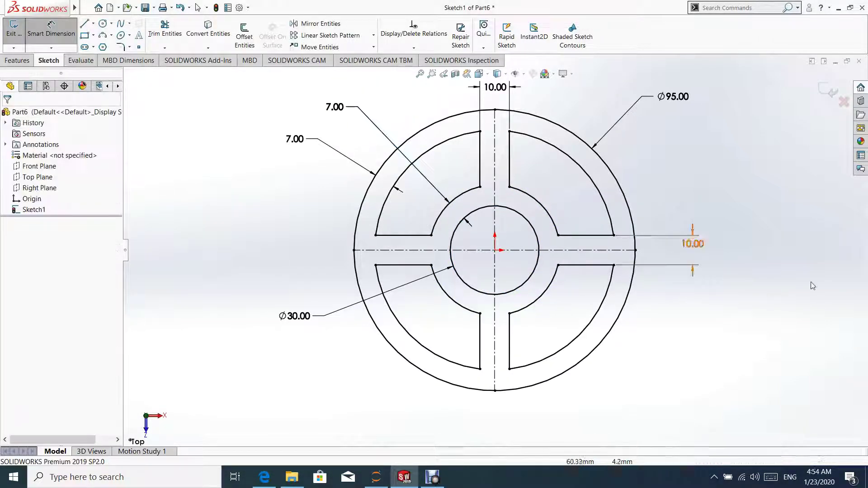
pyautogui.press('f')
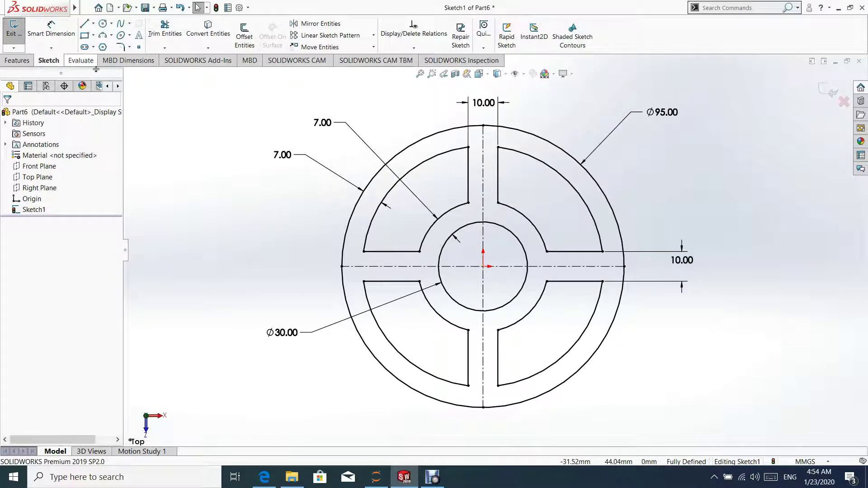
# Step: Round all eight outer corners of the four openings with 7 mm sketch fillets, accepting the relation warning
pyautogui.click(120, 48)
pyautogui.write('7')
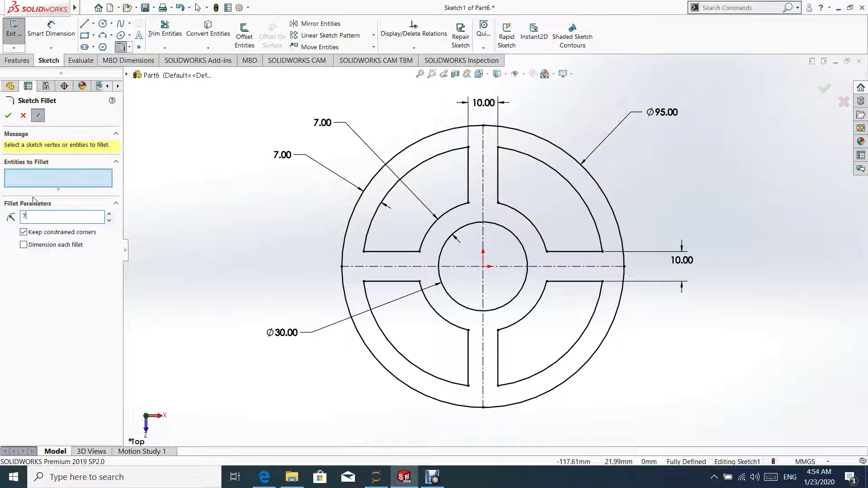
pyautogui.press('Return')
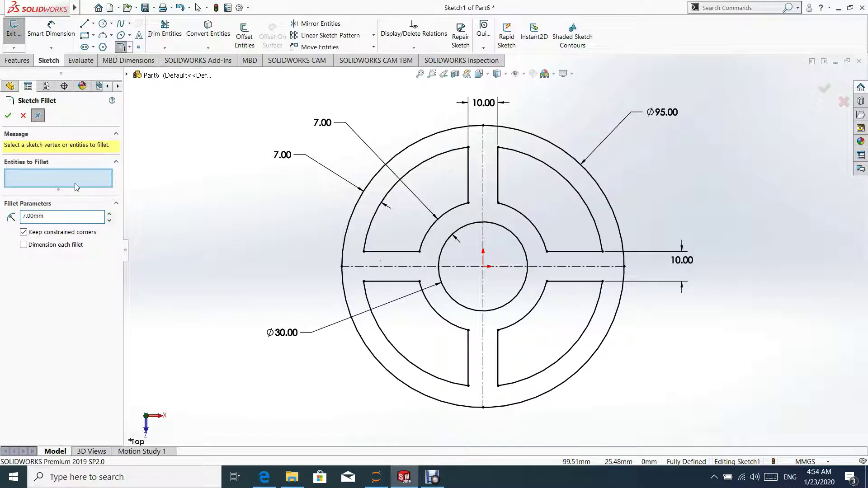
pyautogui.click(365, 251)
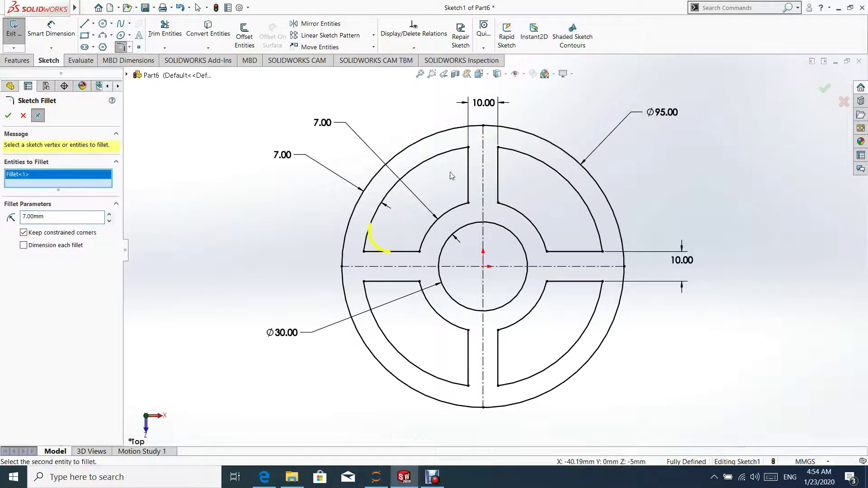
pyautogui.click(469, 148)
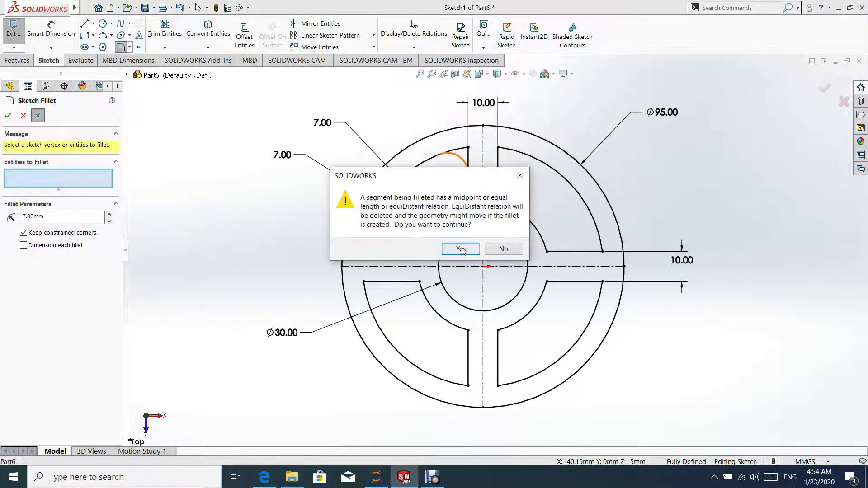
pyautogui.click(461, 250)
pyautogui.click(498, 148)
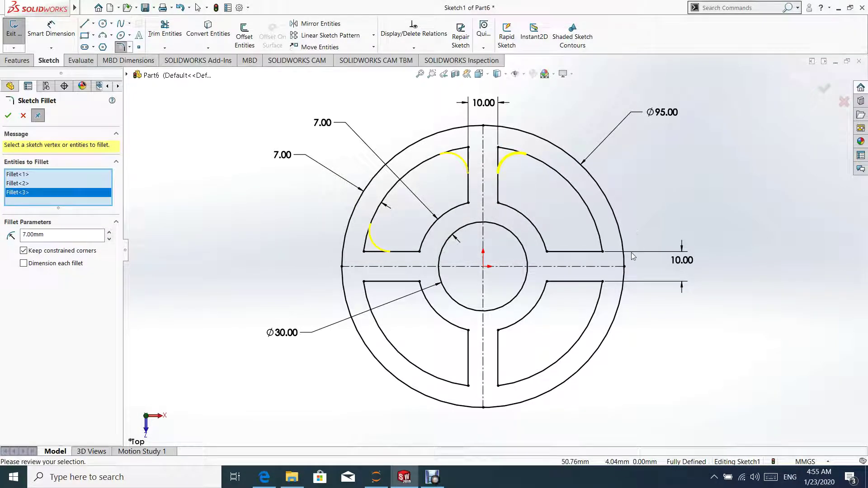
pyautogui.click(603, 252)
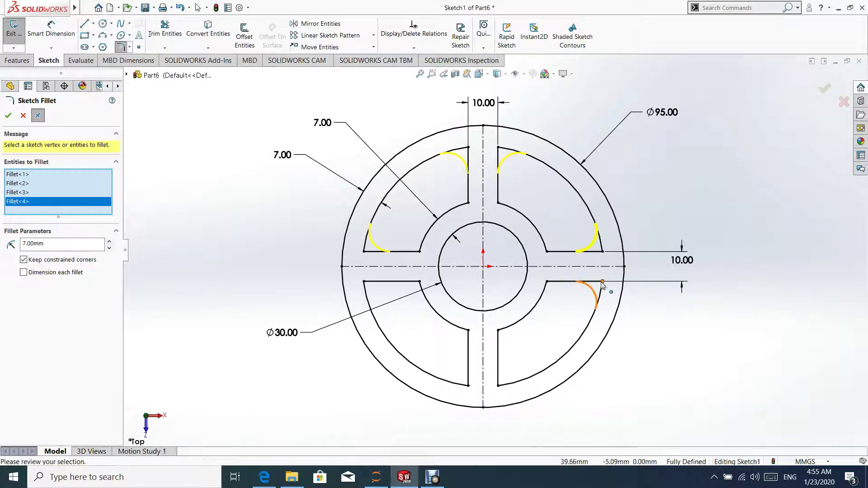
pyautogui.click(604, 283)
pyautogui.click(500, 386)
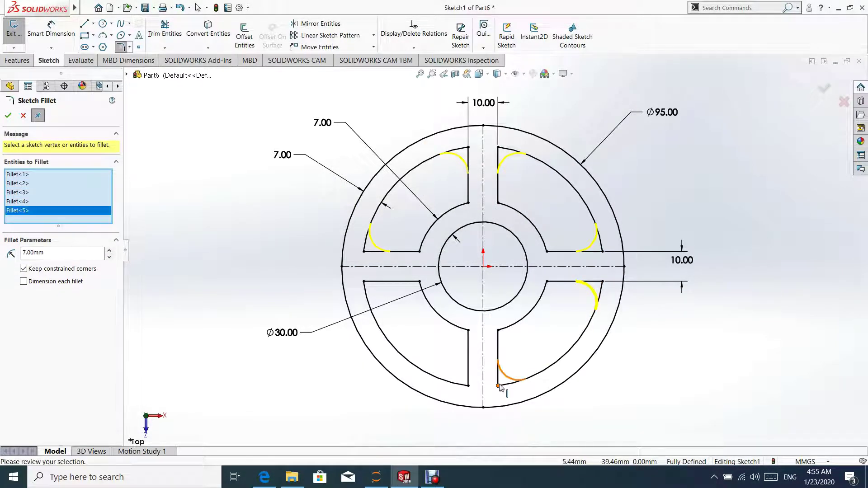
pyautogui.click(468, 387)
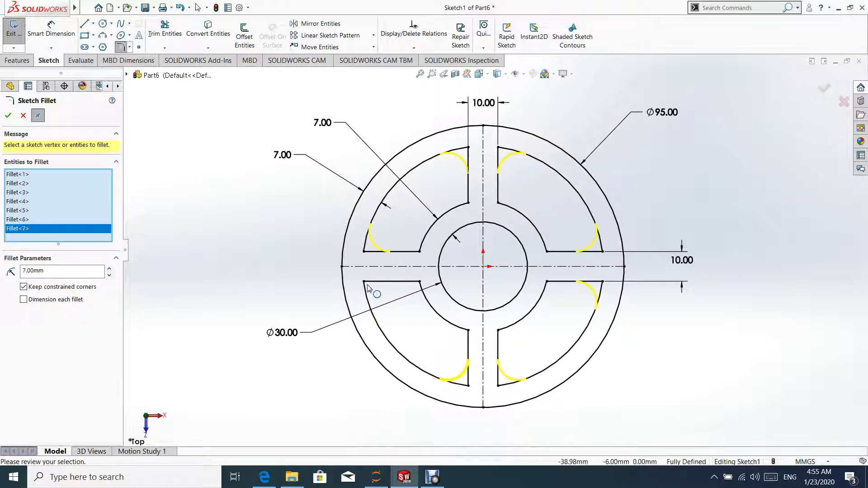
pyautogui.click(367, 288)
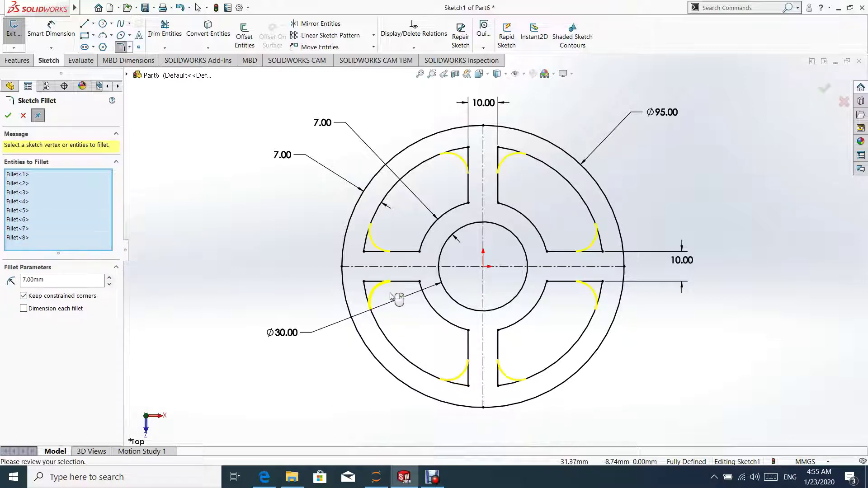
pyautogui.click(9, 116)
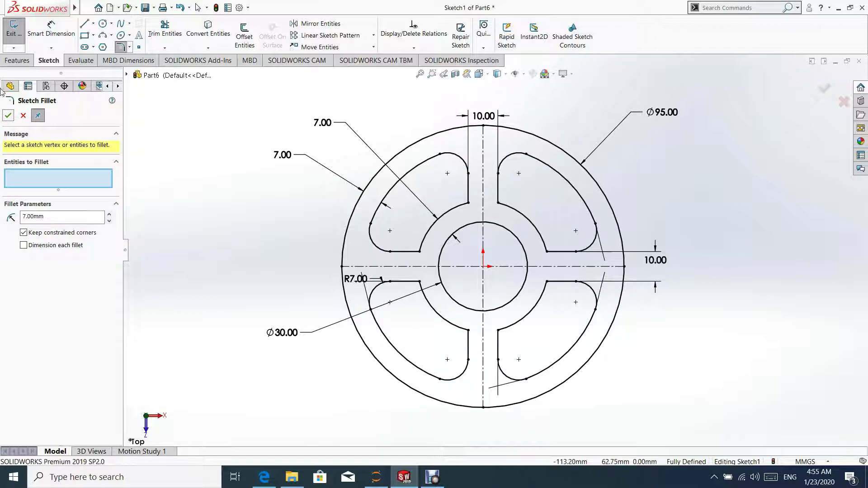
# Step: Set the sketch fillet radius to 12 mm and round the upper-left opening's hub-side corners
pyautogui.click(45, 216)
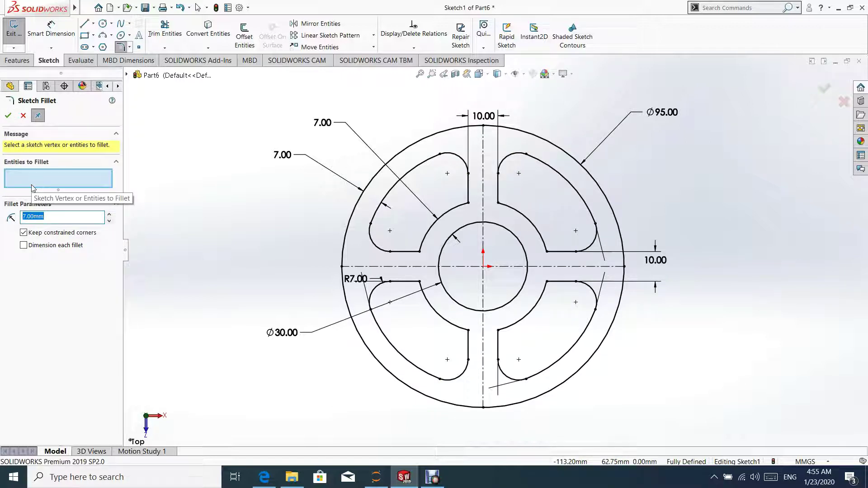
pyautogui.write('12')
pyautogui.write('.00mm')
pyautogui.press('Return')
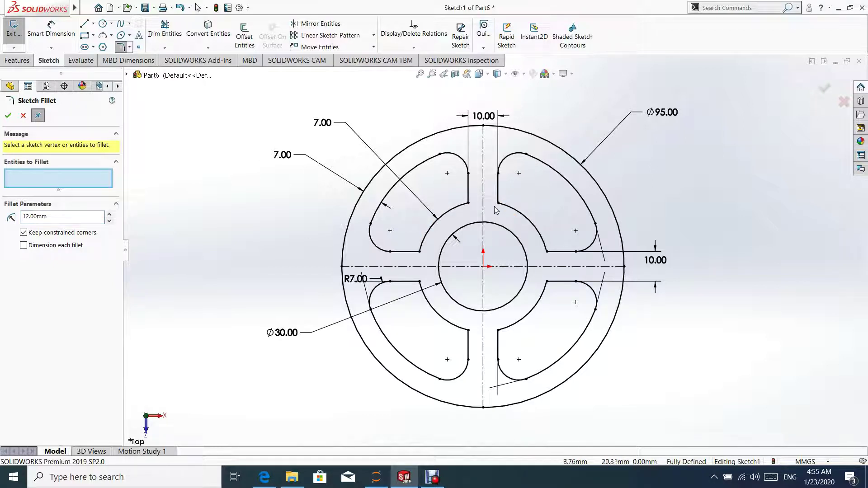
pyautogui.click(469, 203)
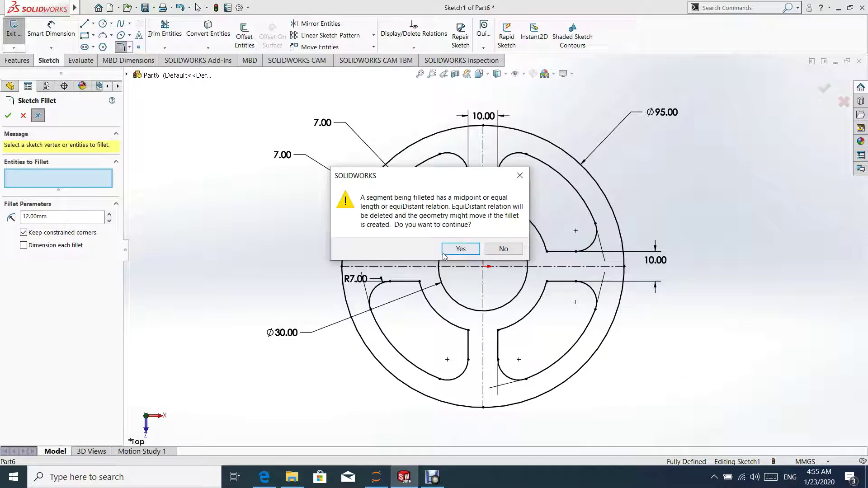
pyautogui.click(455, 249)
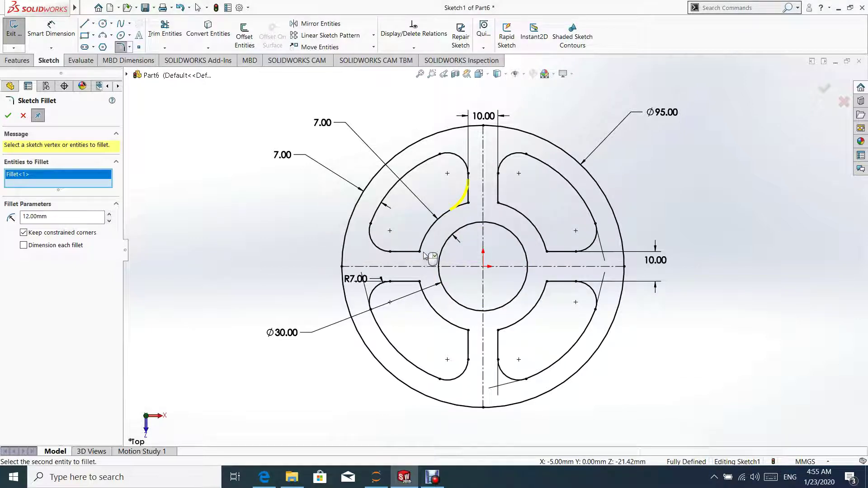
pyautogui.click(420, 252)
# Step: Round the other three openings' hub-side corners with 12 mm fillets
pyautogui.click(498, 203)
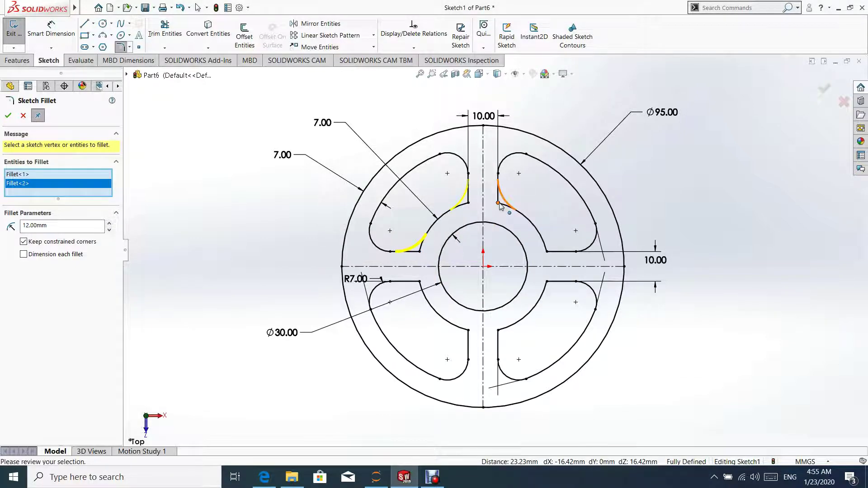
pyautogui.click(521, 215)
pyautogui.click(547, 252)
pyautogui.click(546, 282)
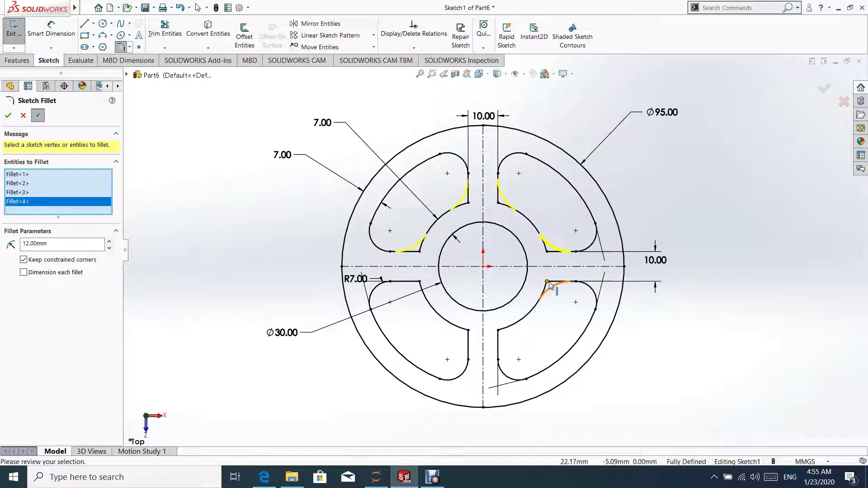
pyautogui.click(505, 331)
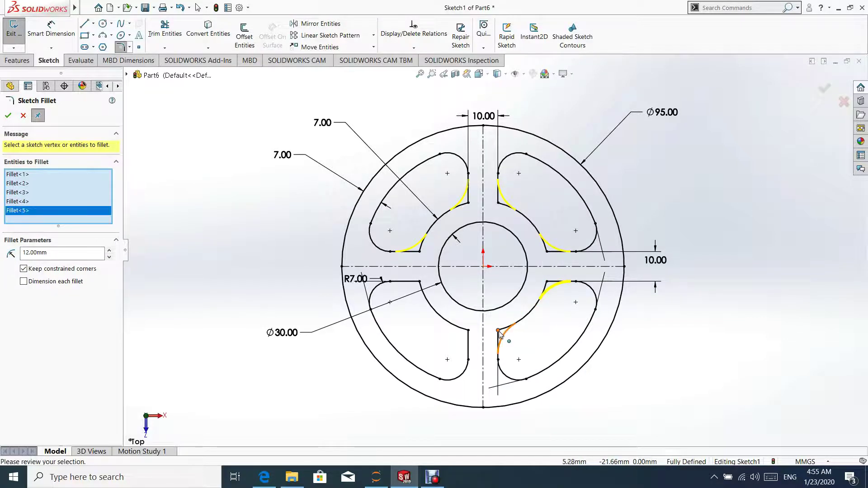
pyautogui.click(470, 334)
pyautogui.click(421, 285)
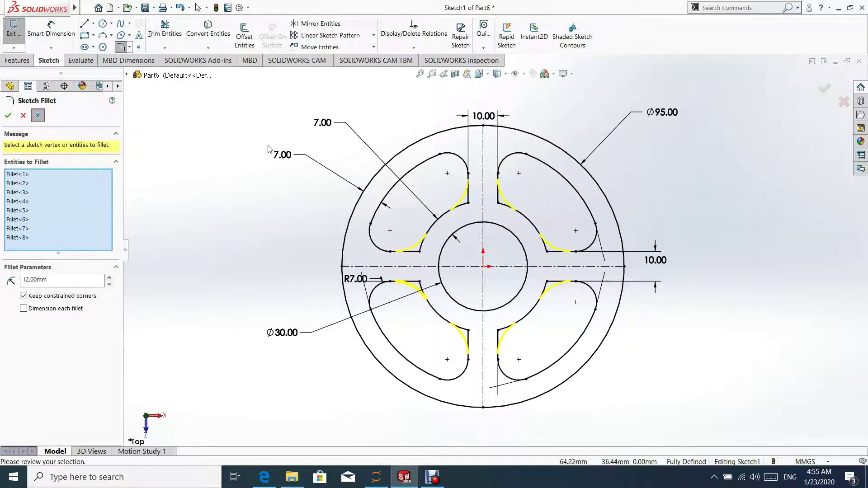
pyautogui.click(8, 117)
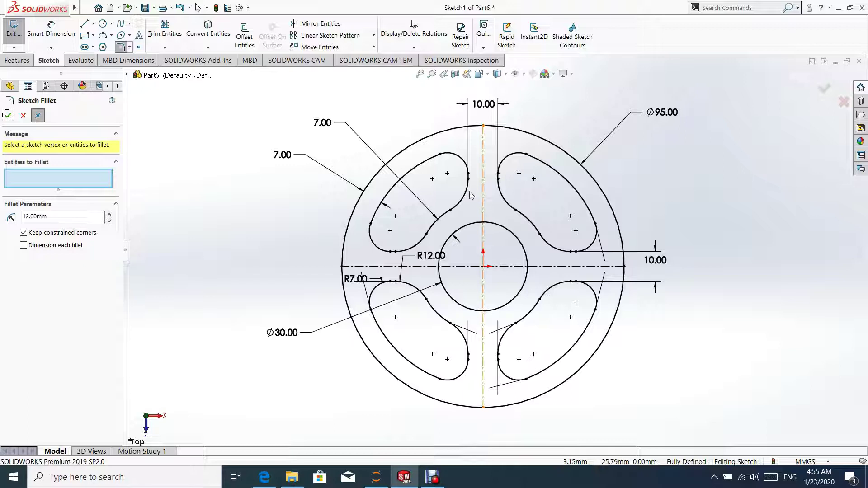
pyautogui.click(9, 117)
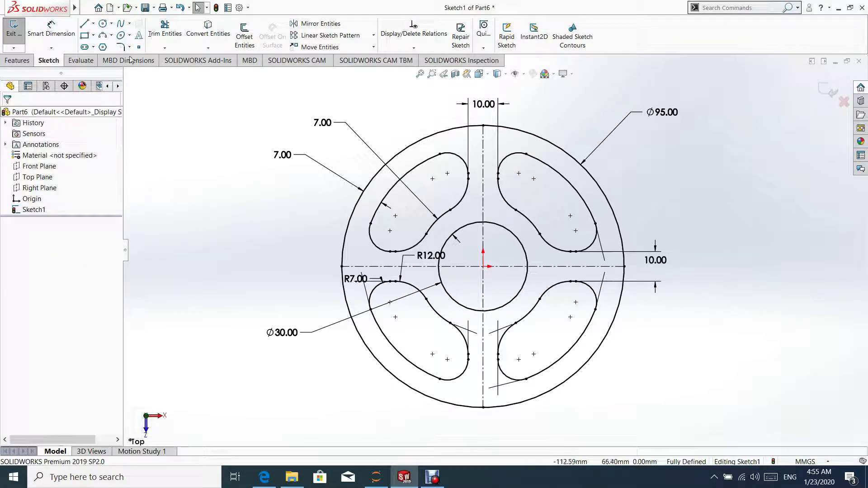
# Step: Draw a circle centred on the origin just around the hub
pyautogui.click(103, 24)
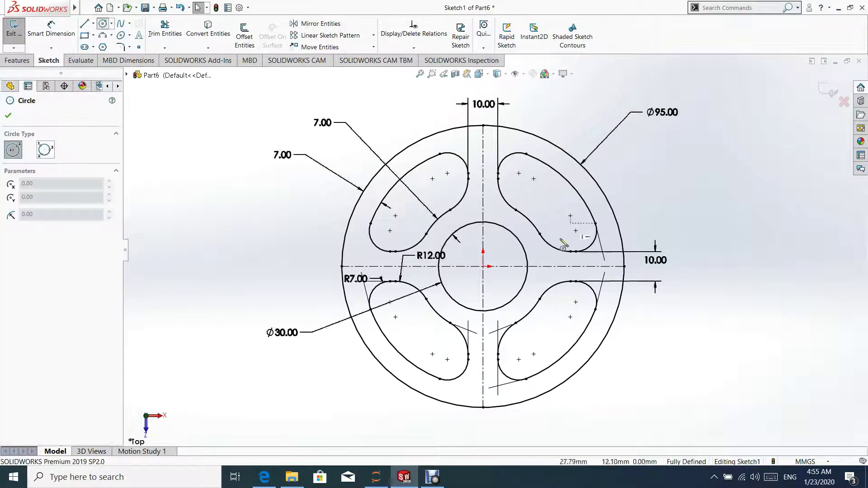
pyautogui.click(483, 267)
pyautogui.click(507, 220)
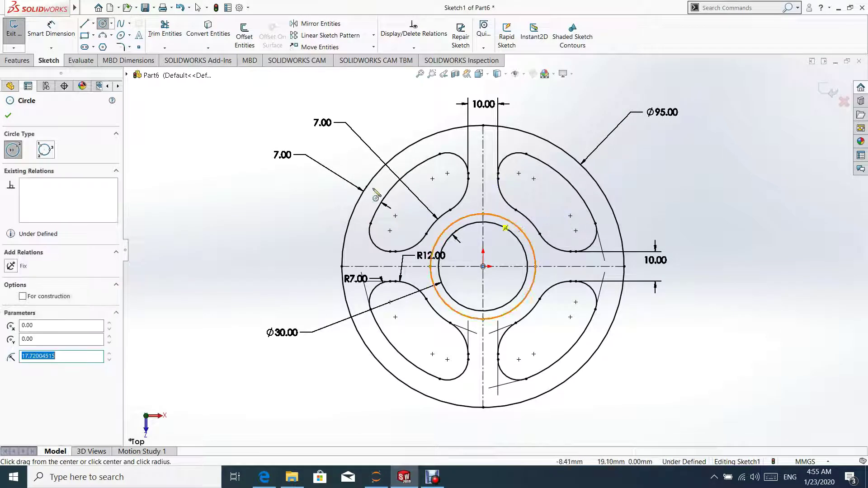
pyautogui.click(9, 116)
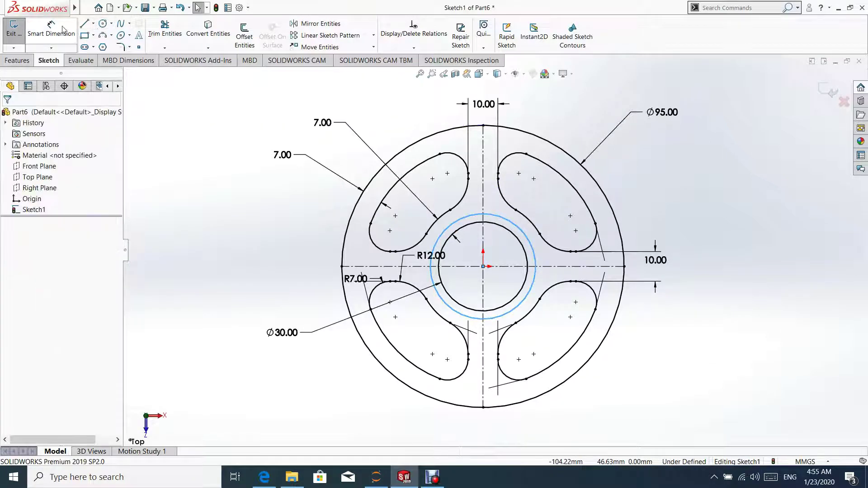
# Step: Dimension a 4 mm gap between the new circle and the Ø30 hub circle, then exit the sketch
pyautogui.click(63, 29)
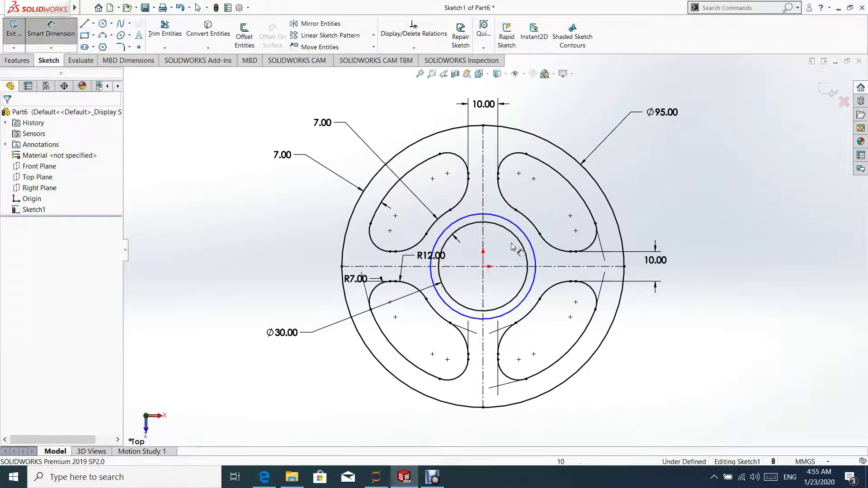
pyautogui.click(540, 262)
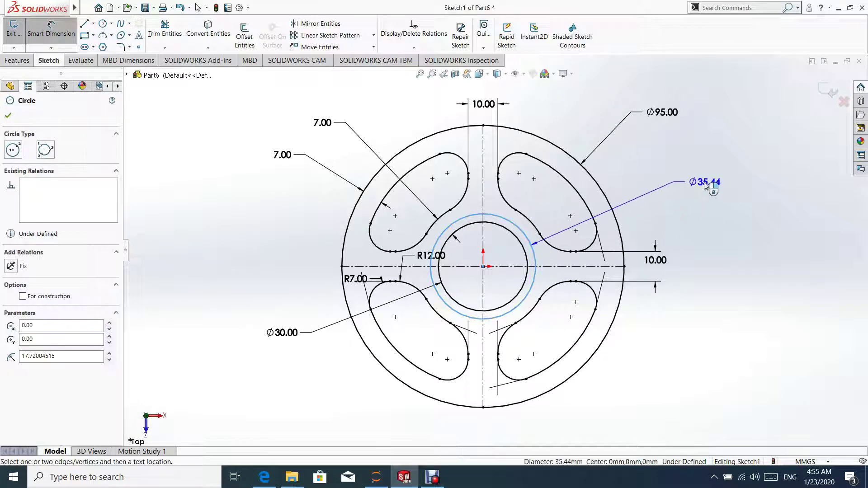
pyautogui.press('Escape')
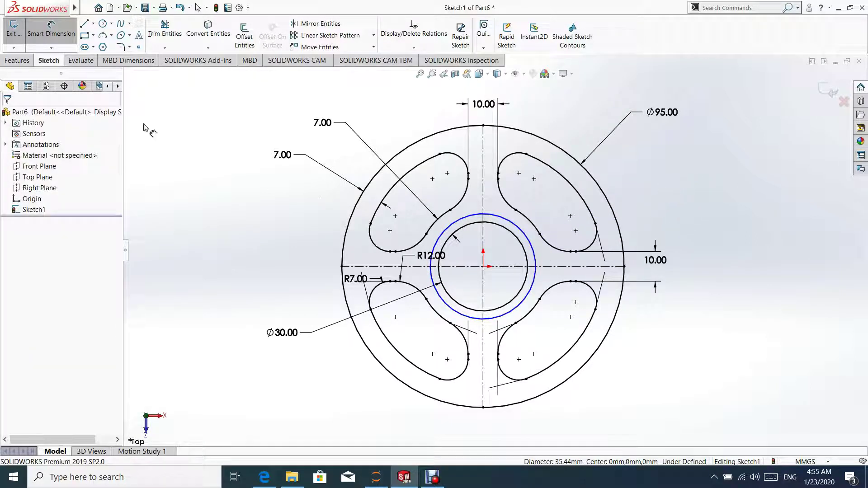
pyautogui.click(535, 253)
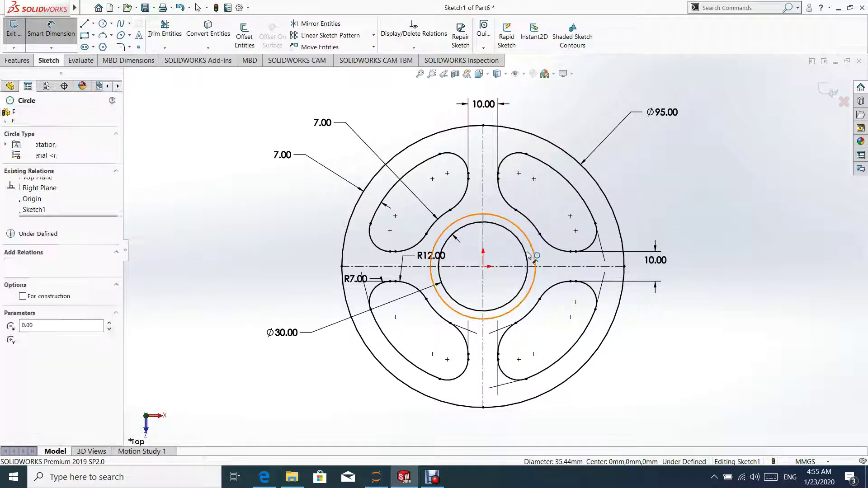
pyautogui.click(535, 261)
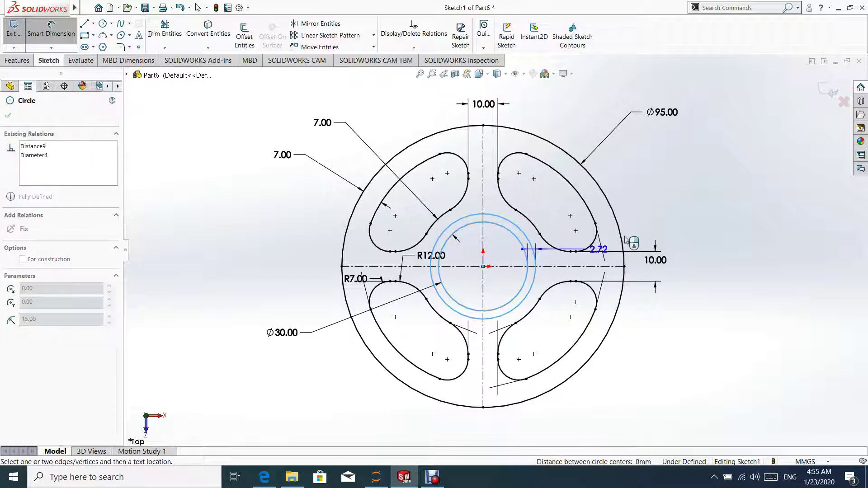
pyautogui.click(662, 197)
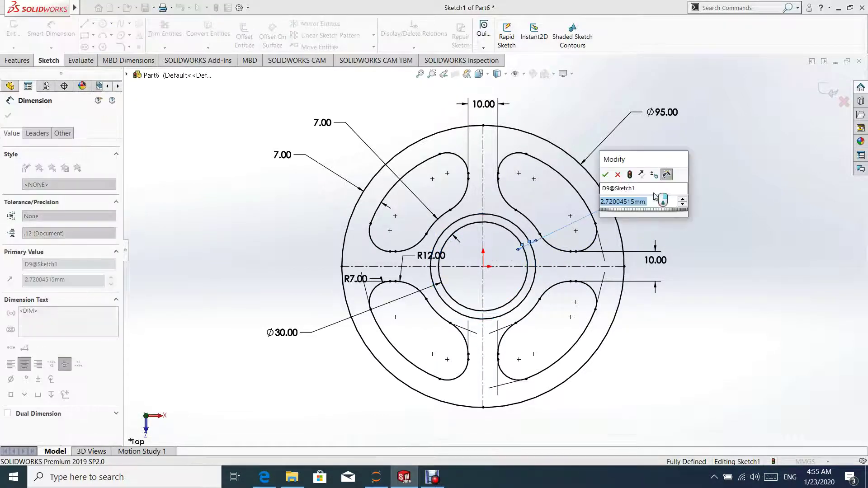
pyautogui.write('4')
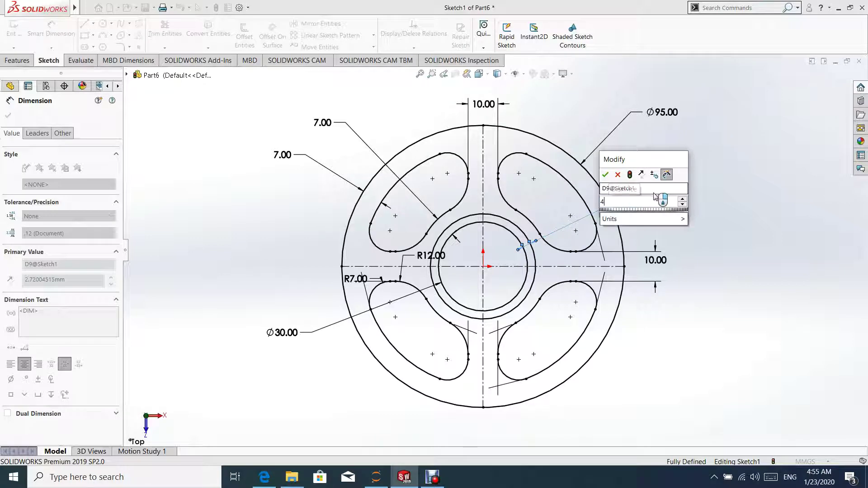
pyautogui.press('Return')
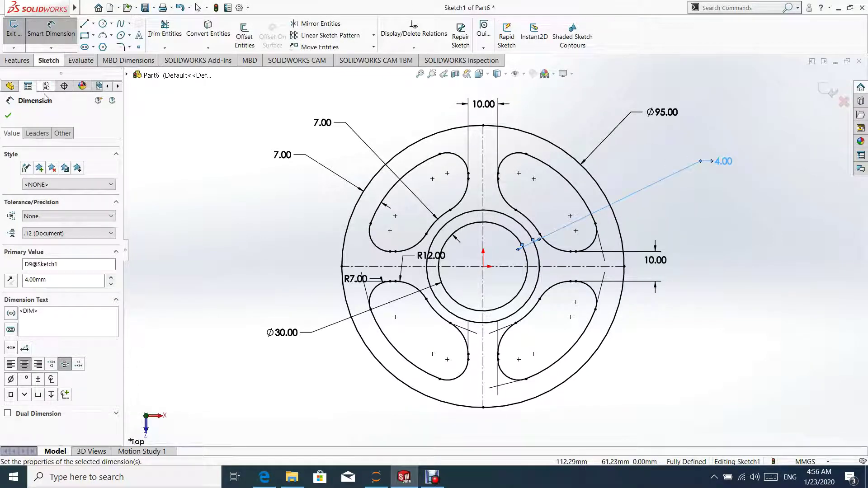
pyautogui.click(12, 117)
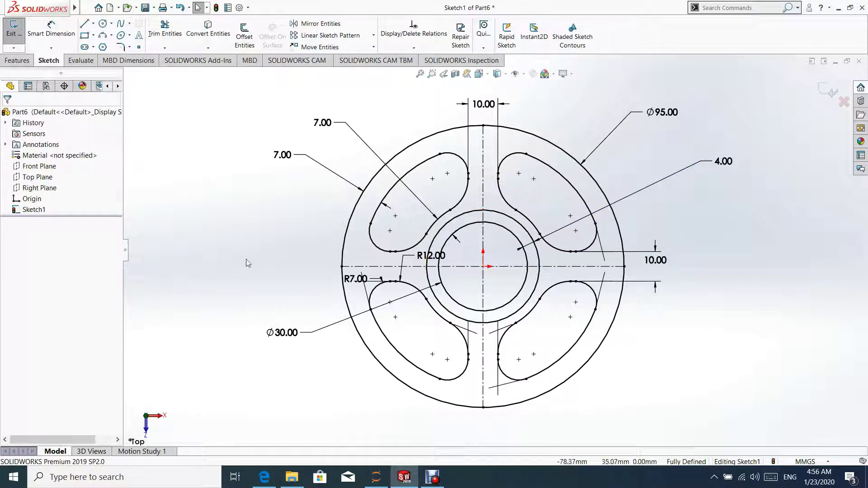
pyautogui.click(828, 94)
pyautogui.moveTo(37, 9)
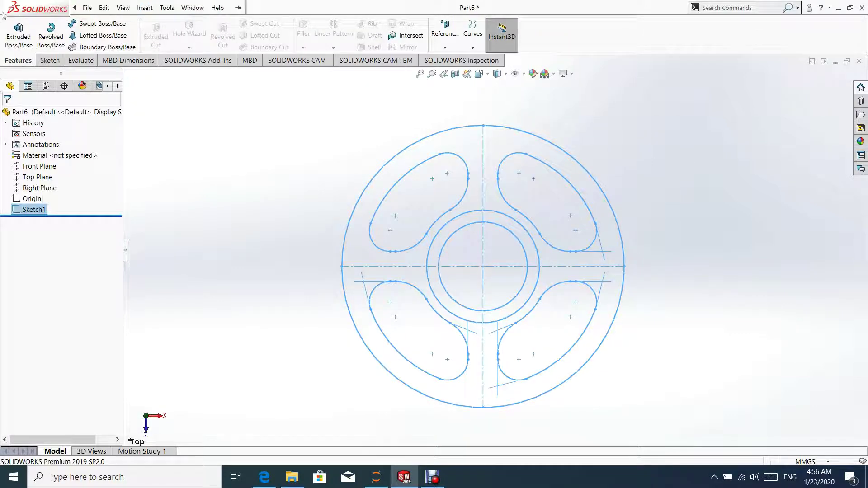
# Step: Extrude both wheel sketch regions 6 mm into a solid
pyautogui.click(19, 34)
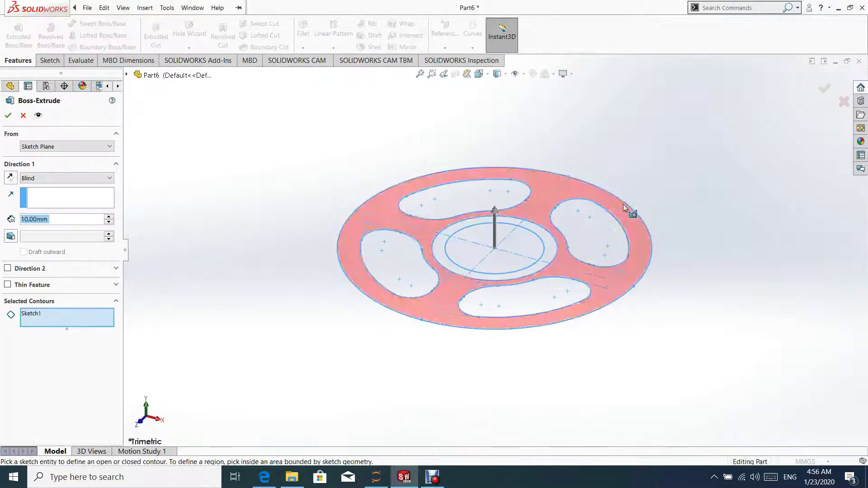
pyautogui.click(581, 196)
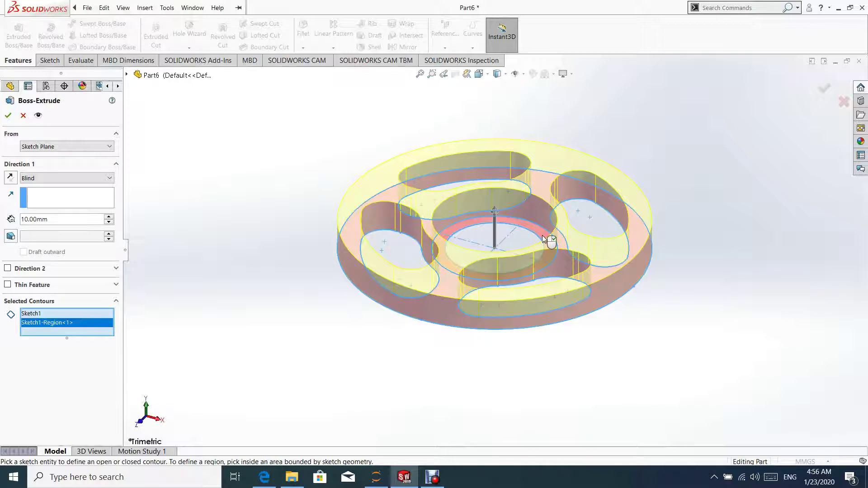
pyautogui.click(550, 244)
pyautogui.moveTo(643, 275); pyautogui.dragTo(521, 256, button='middle')
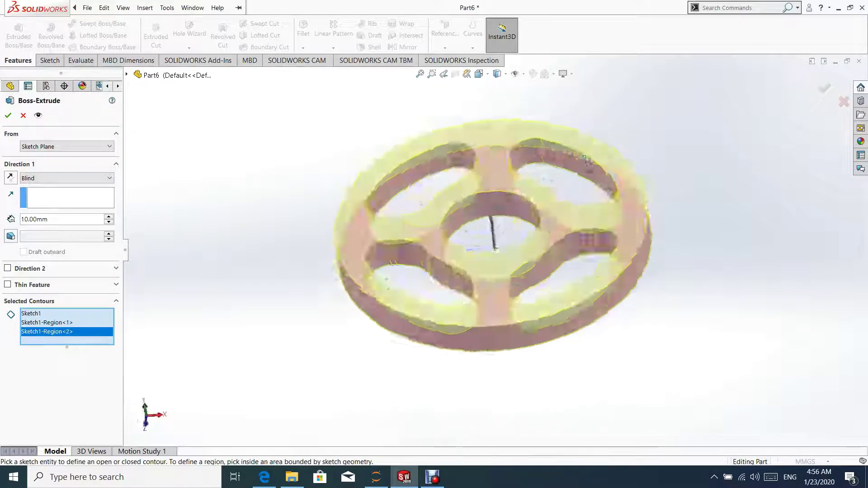
pyautogui.click(71, 221)
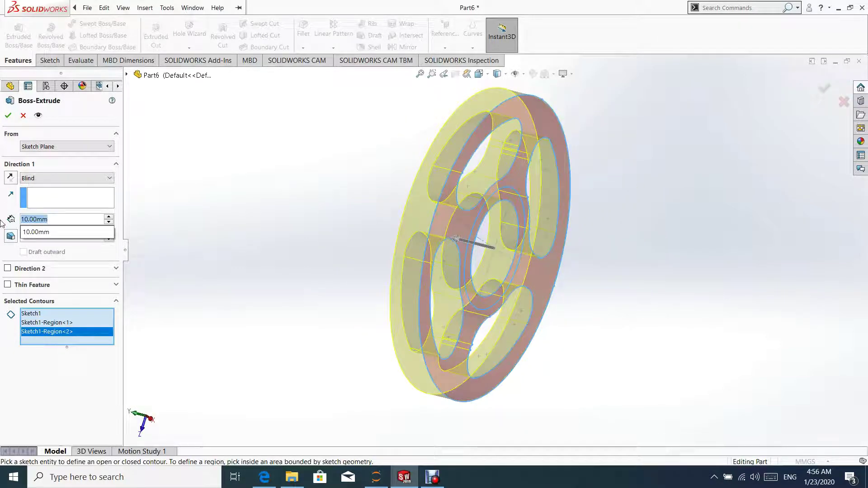
pyautogui.write('6')
pyautogui.press('Return')
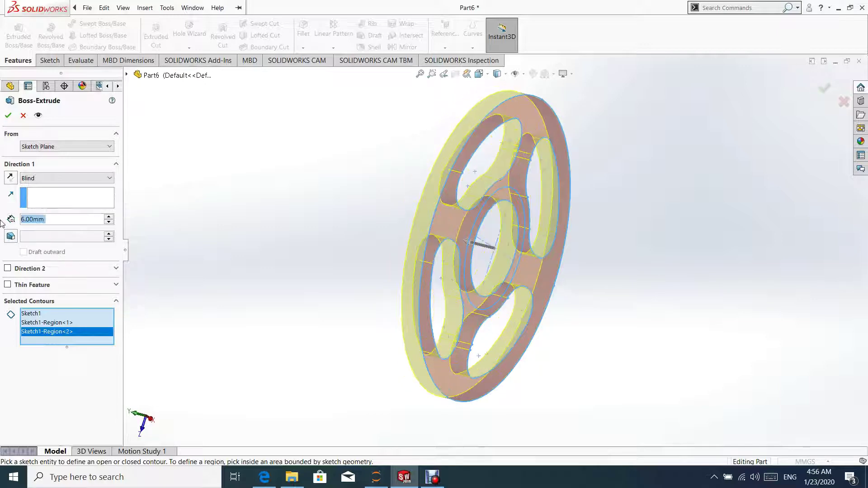
pyautogui.click(7, 115)
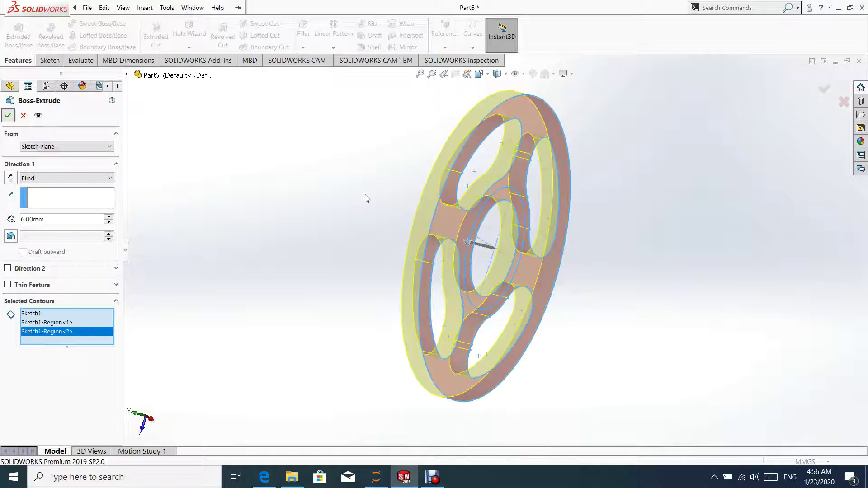
# Step: Reveal the sketch under Boss-Extrude1 and select it for reuse
pyautogui.moveTo(540, 178); pyautogui.dragTo(580, 184, button='middle')
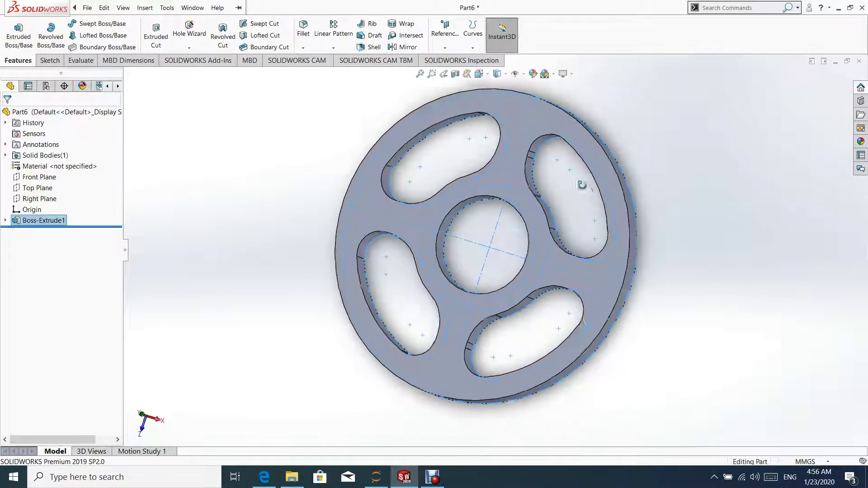
pyautogui.click(6, 220)
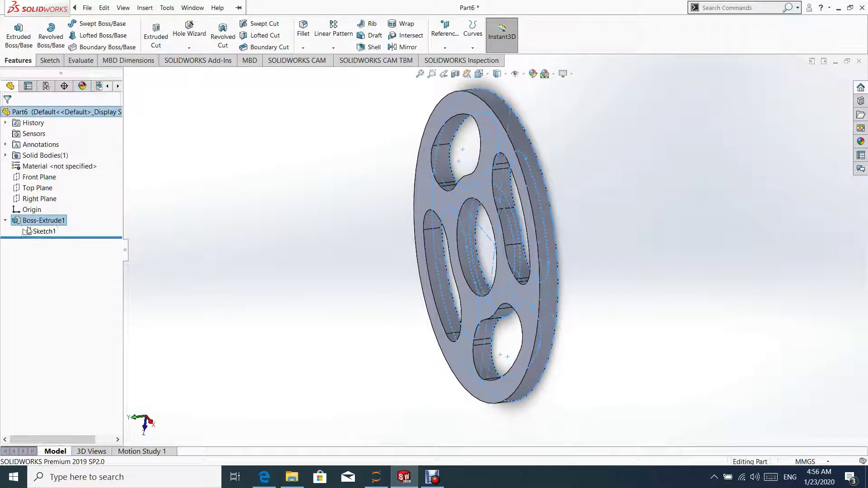
pyautogui.click(42, 231)
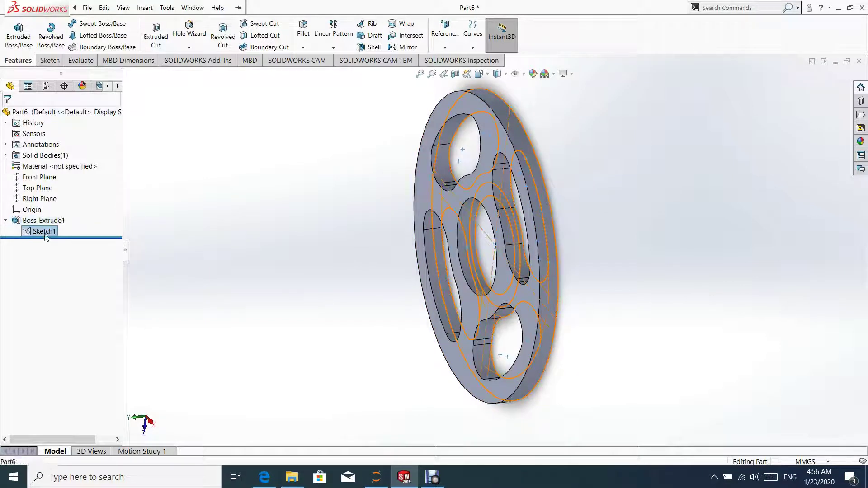
# Step: Set up a 3 mm extrusion of the sketch starting from the wheel's front face
pyautogui.click(19, 32)
pyautogui.click(66, 146)
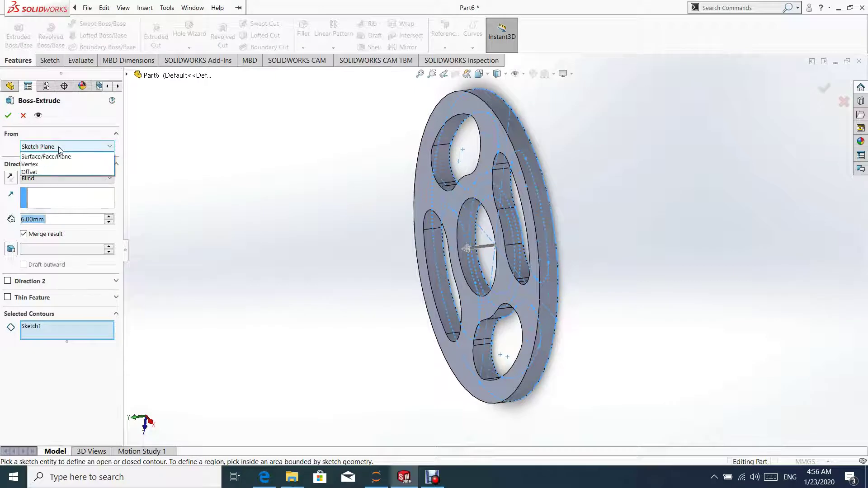
pyautogui.click(64, 162)
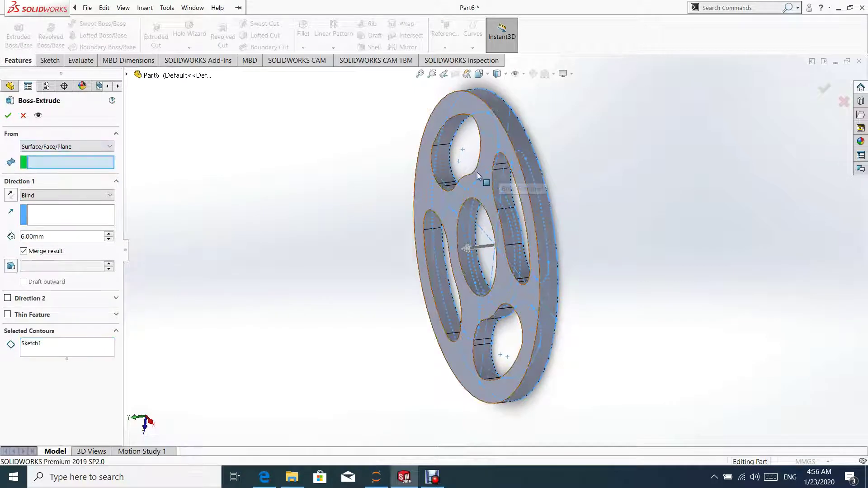
pyautogui.click(421, 188)
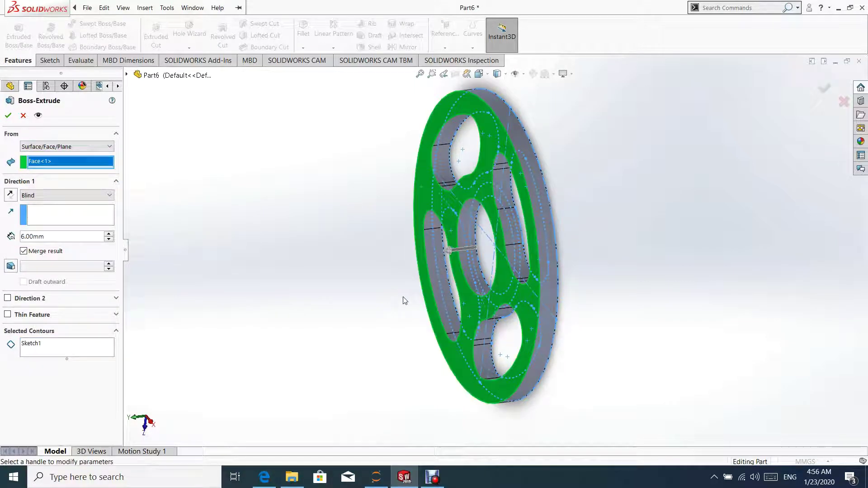
pyautogui.moveTo(46, 236); pyautogui.dragTo(2, 233)
pyautogui.write('3')
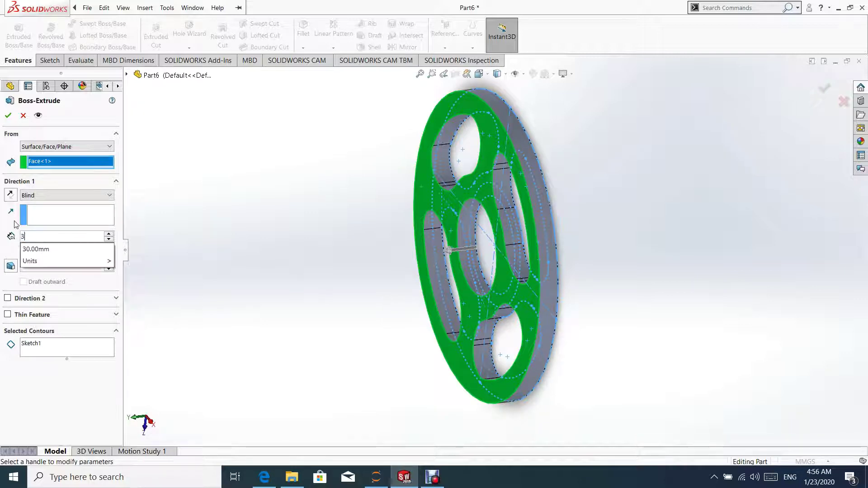
pyautogui.press('Return')
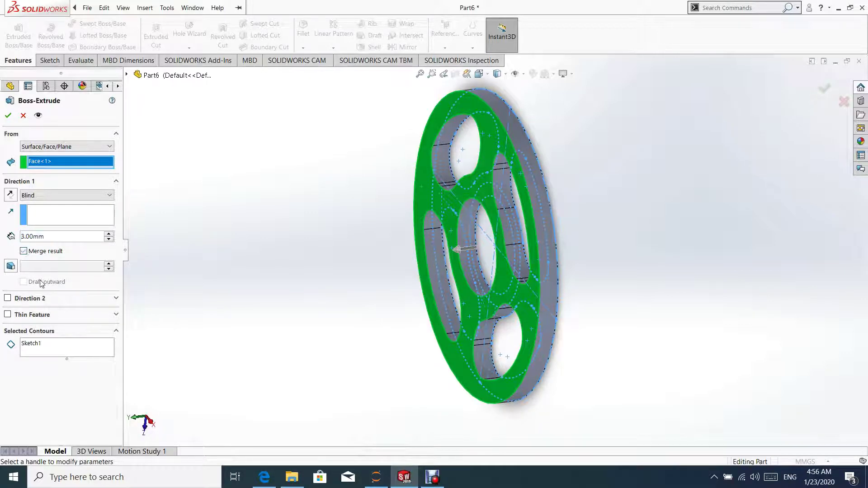
# Step: Restrict the extrusion to the ring region around the hub and accept it
pyautogui.click(69, 350)
pyautogui.rightClick(68, 355)
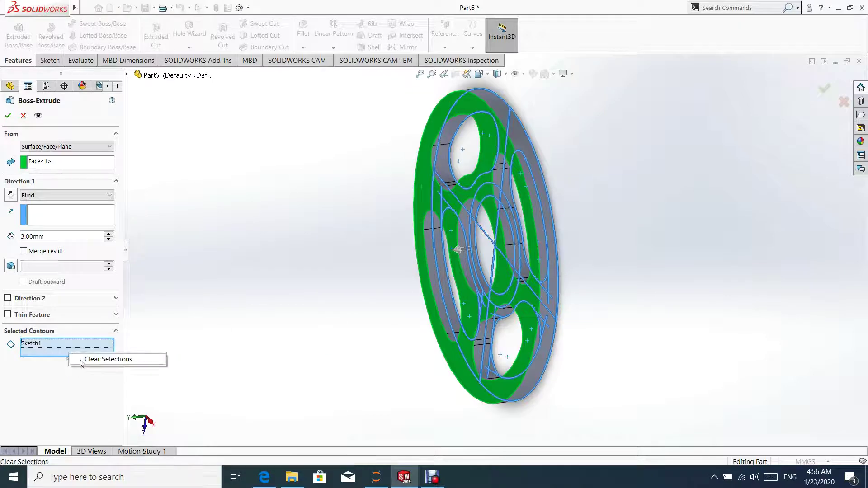
pyautogui.click(86, 360)
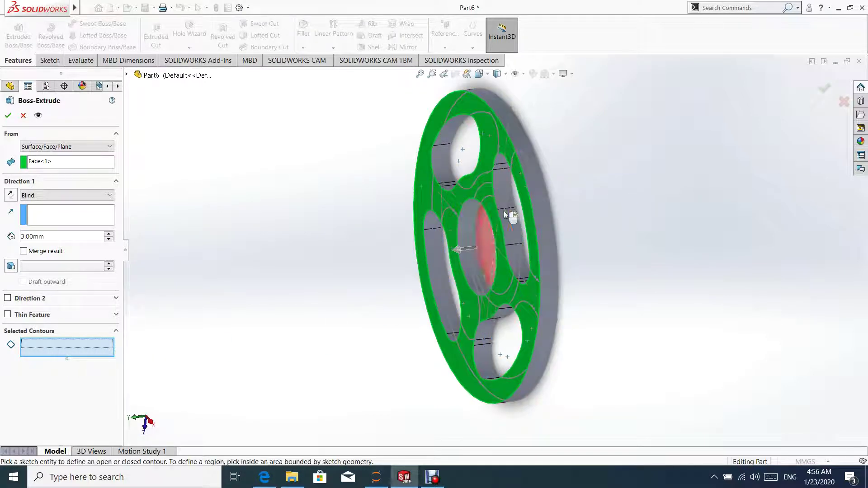
pyautogui.hotkey('ctrl', '1')
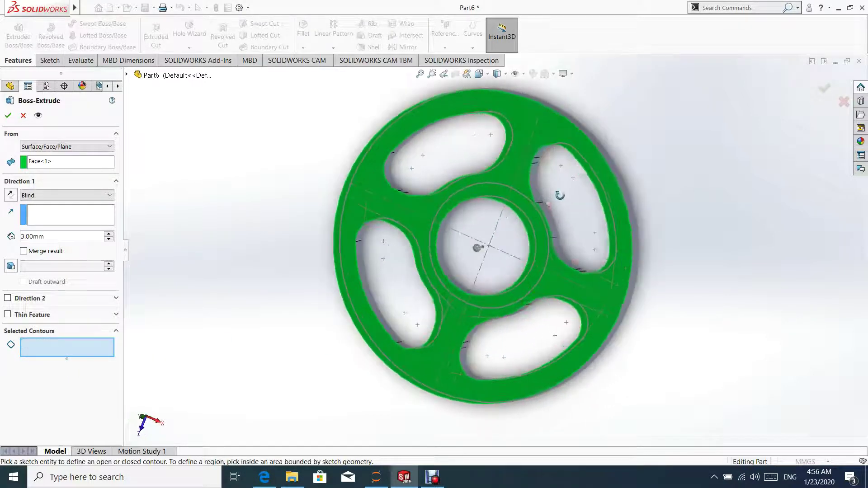
pyautogui.click(507, 194)
pyautogui.moveTo(518, 223); pyautogui.dragTo(516, 241, button='middle')
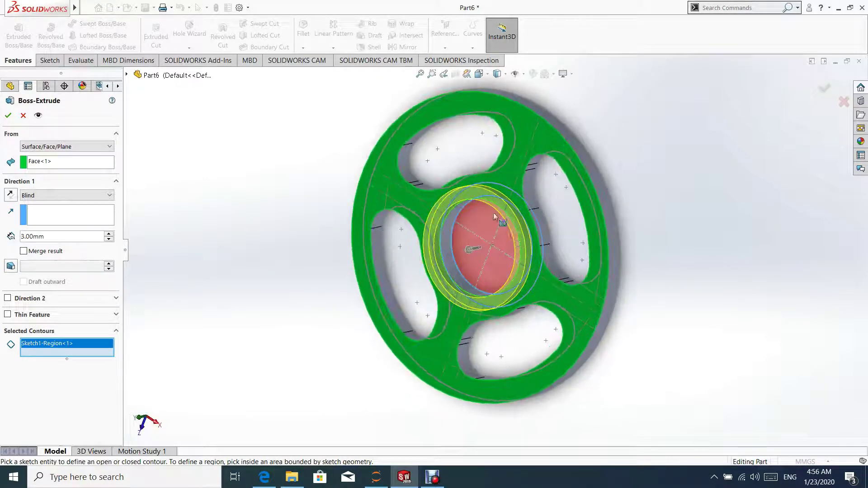
pyautogui.click(8, 115)
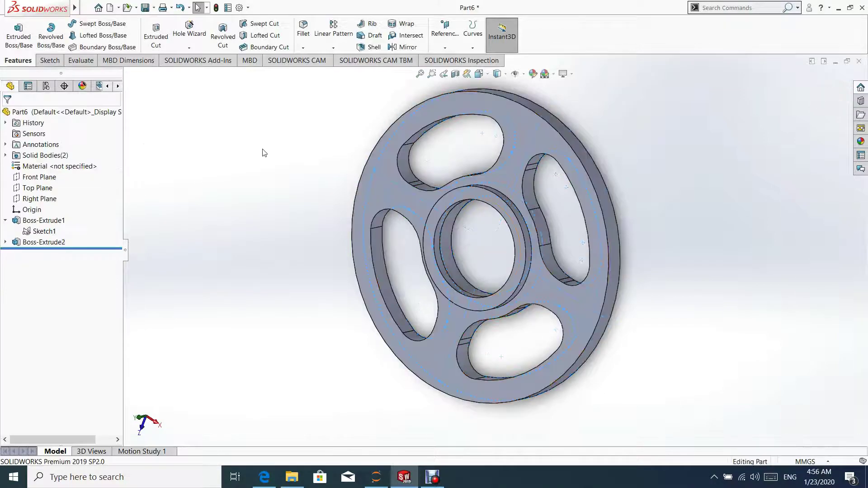
# Step: Edit Boss-Extrude2 so the hub ring merges with the wheel into one body
pyautogui.moveTo(468, 197); pyautogui.dragTo(565, 237, button='middle')
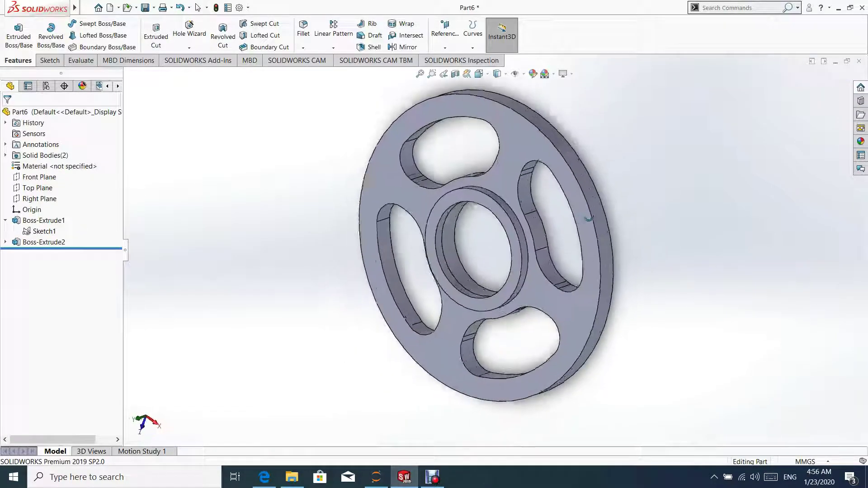
pyautogui.click(43, 242)
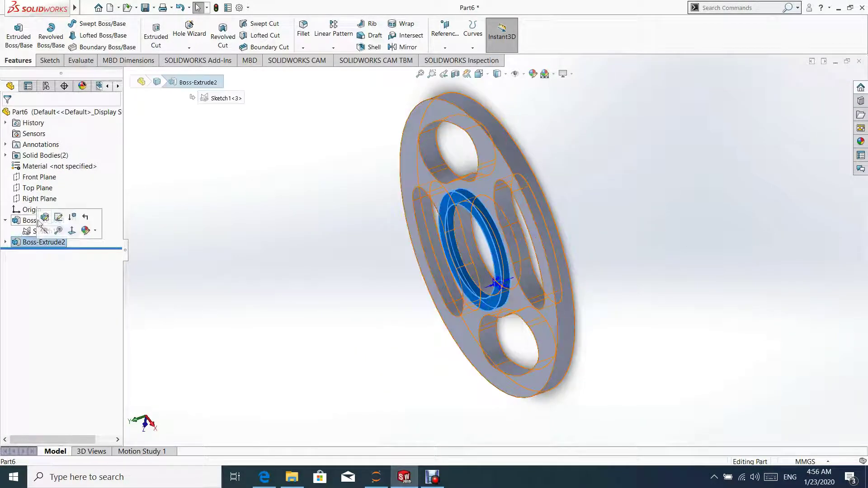
pyautogui.click(51, 224)
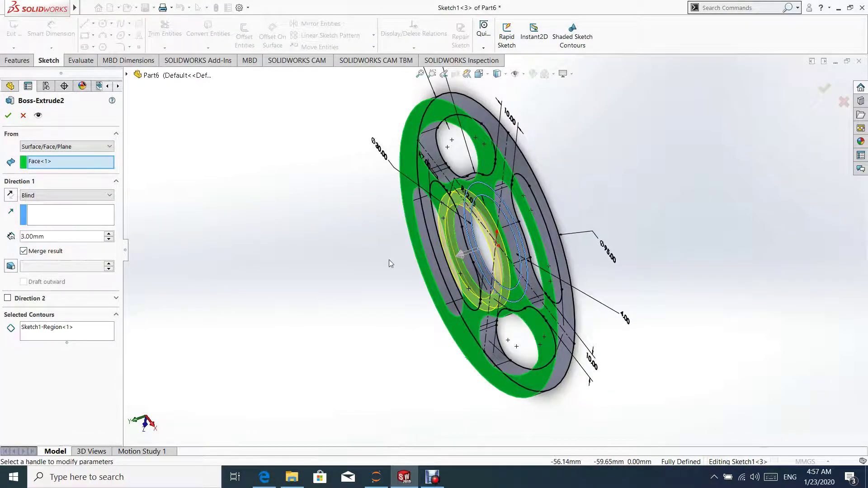
pyautogui.click(8, 115)
pyautogui.moveTo(281, 194)
pyautogui.mouseDown(button='middle')
pyautogui.moveTo(563, 215)
pyautogui.moveTo(562, 237)
pyautogui.mouseUp(button='middle')
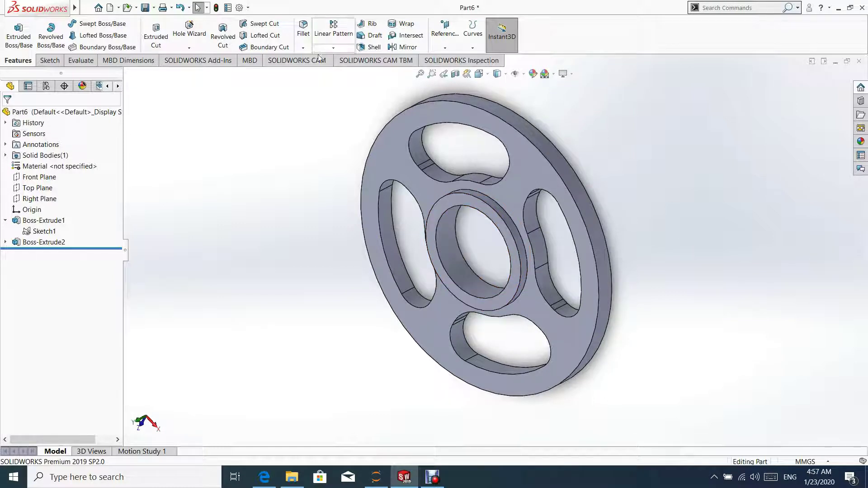
# Step: Start an angle-distance chamfer of 0.5 mm at 45°
pyautogui.click(303, 48)
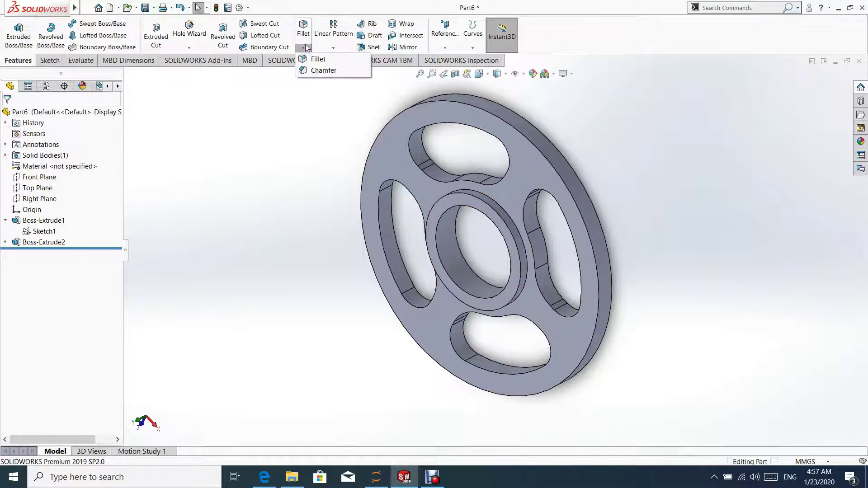
pyautogui.click(311, 74)
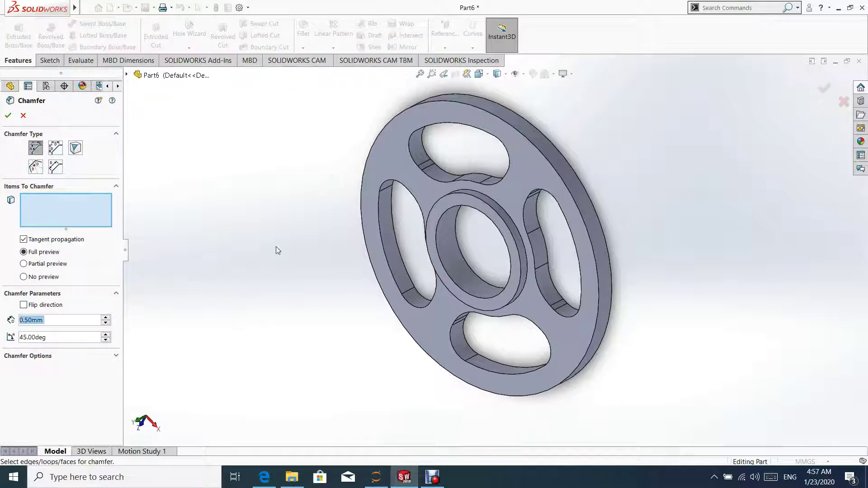
pyautogui.click(58, 320)
pyautogui.click(35, 217)
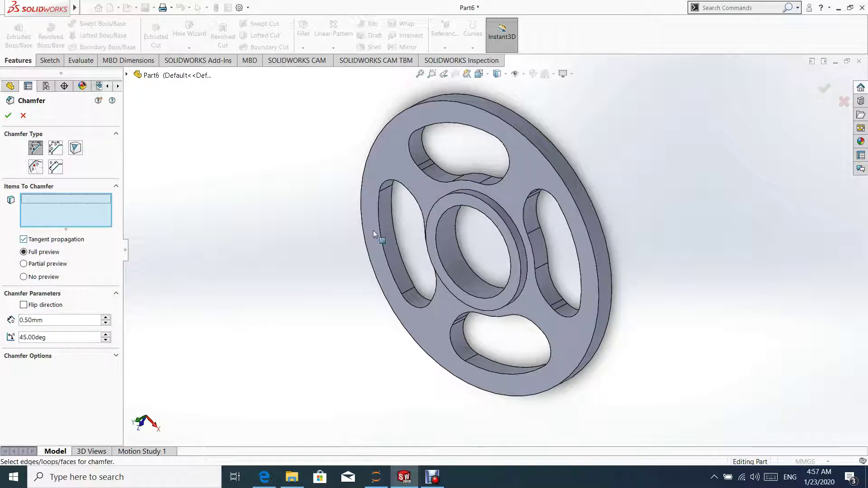
# Step: Chamfer the edges of the four spoke openings and the centre hole on both sides
pyautogui.click(442, 187)
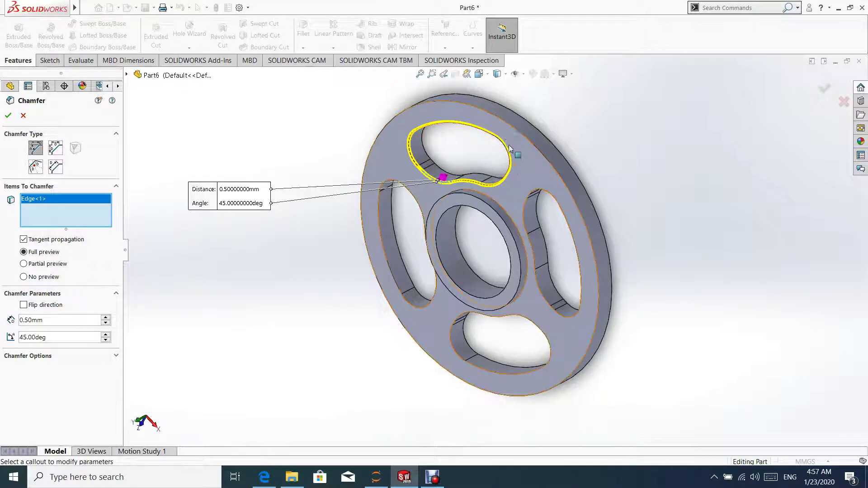
pyautogui.click(415, 199)
pyautogui.click(543, 194)
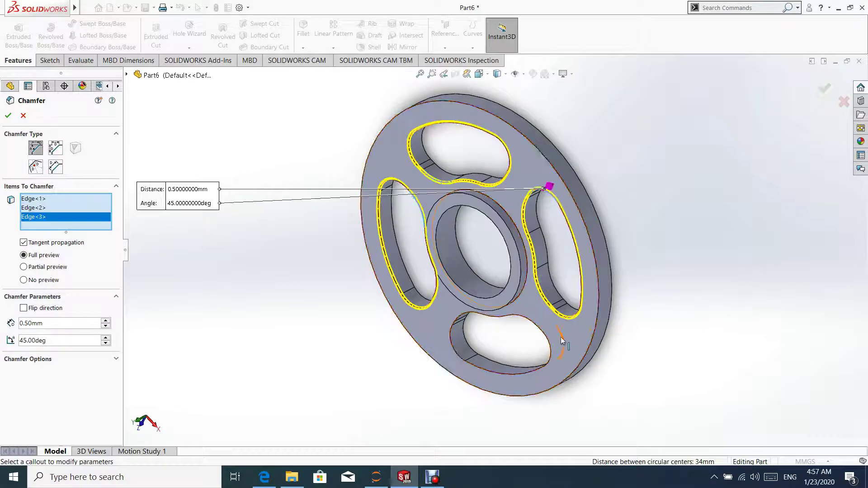
pyautogui.click(547, 339)
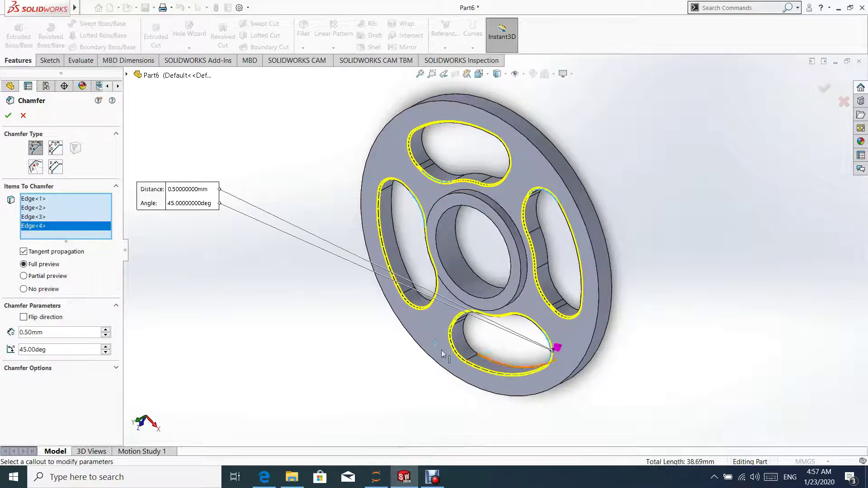
pyautogui.click(504, 241)
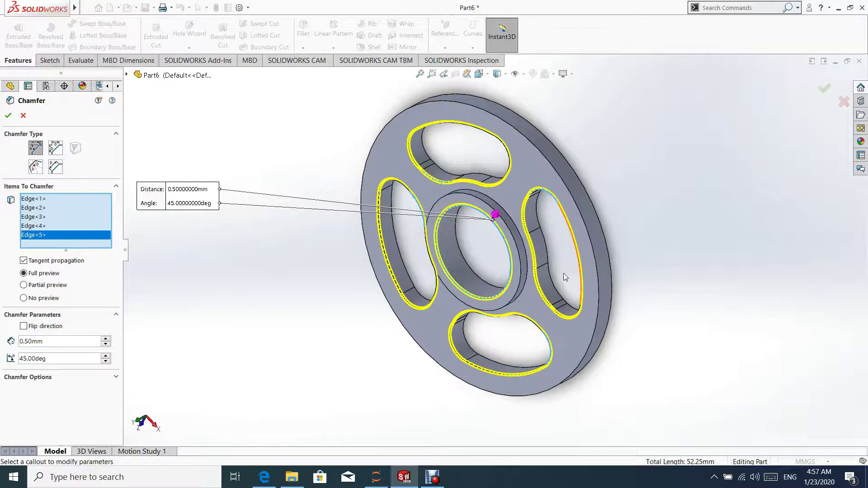
pyautogui.moveTo(503, 242); pyautogui.dragTo(446, 229, button='middle')
pyautogui.scroll(-5, 479, 129)
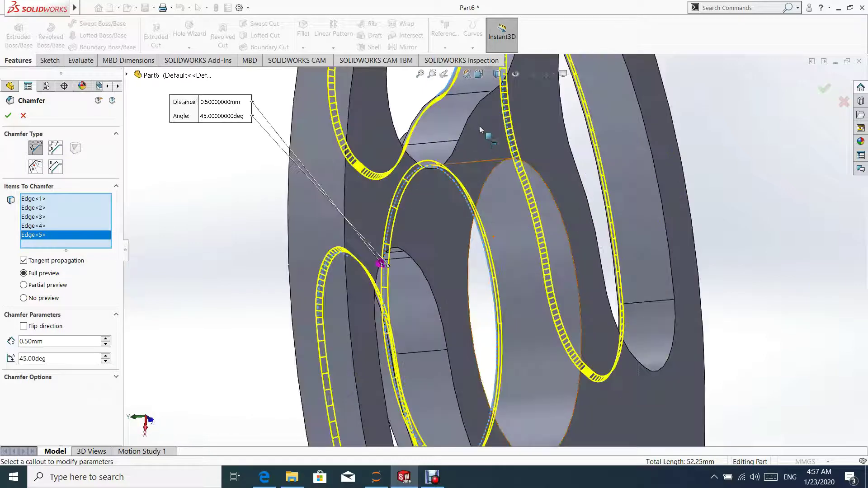
pyautogui.click(474, 109)
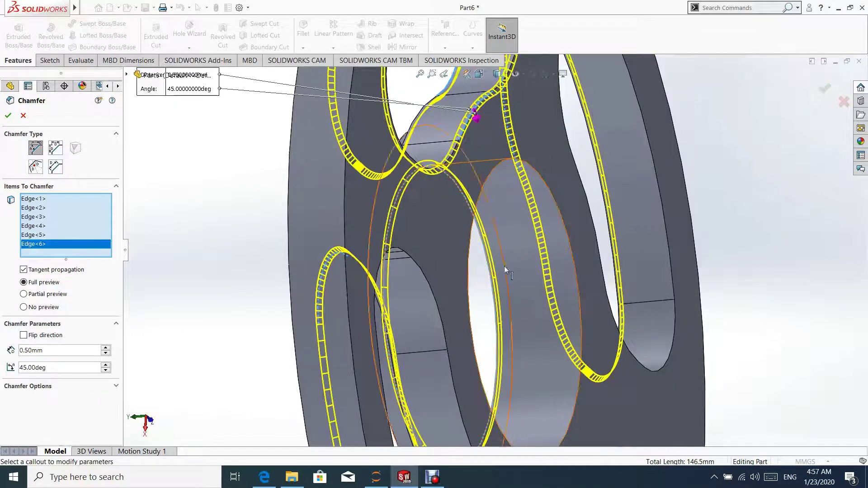
pyautogui.scroll(5, 504, 204)
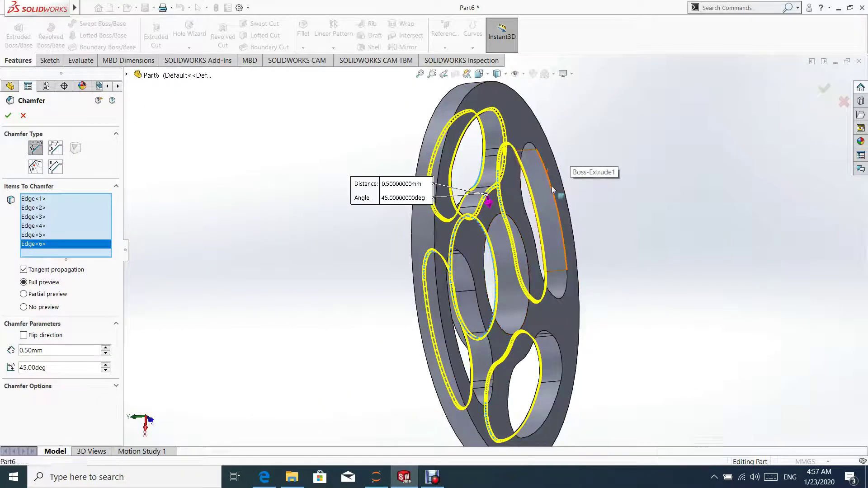
pyautogui.click(545, 204)
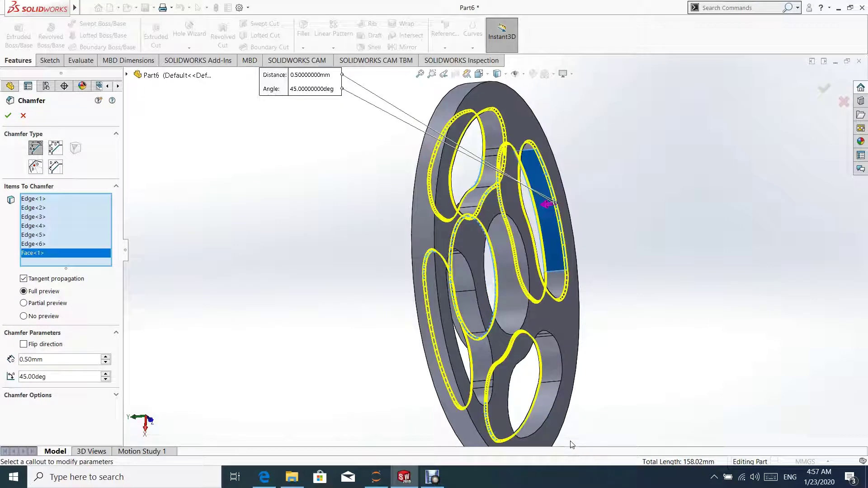
pyautogui.click(561, 412)
pyautogui.scroll(3, 483, 325)
pyautogui.moveTo(483, 325); pyautogui.dragTo(479, 385, button='middle')
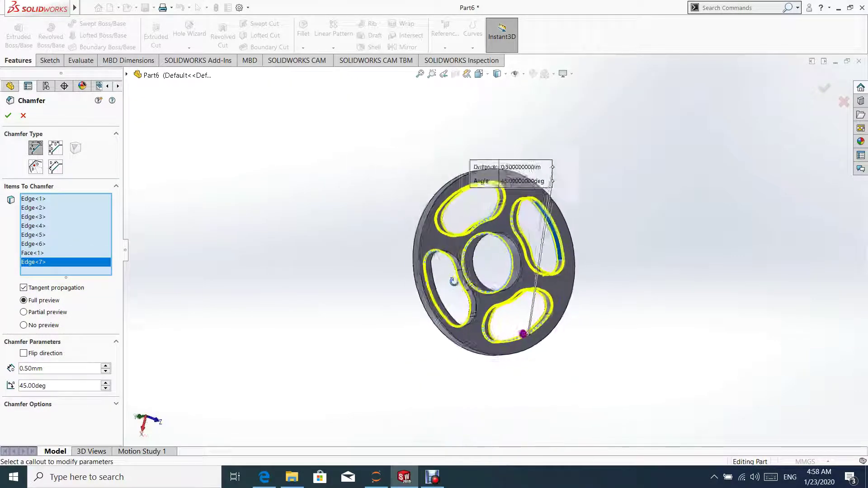
pyautogui.scroll(-3, 478, 353)
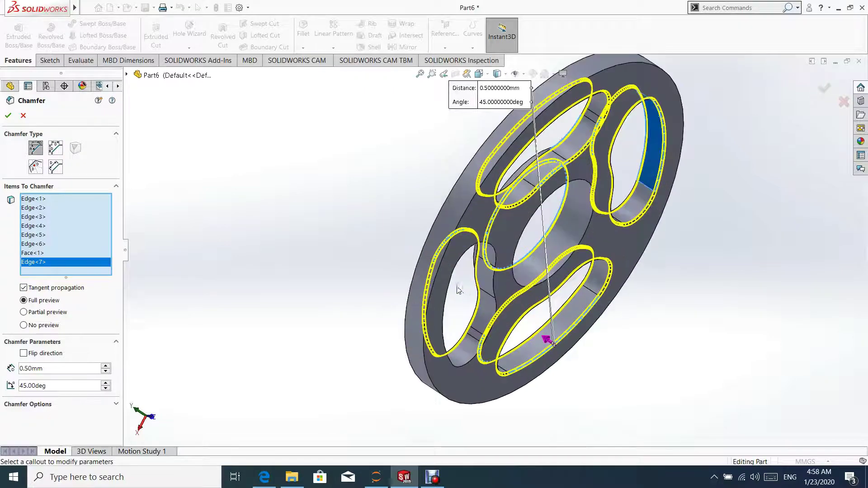
pyautogui.scroll(-3, 462, 306)
pyautogui.click(454, 270)
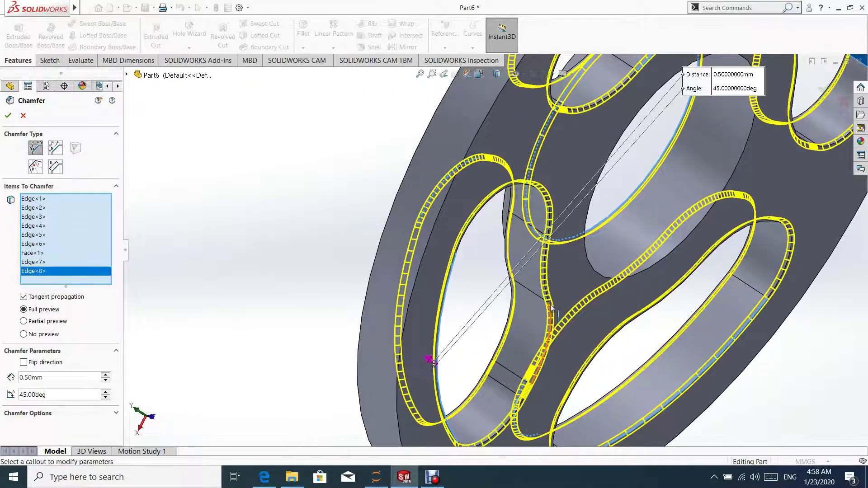
pyautogui.scroll(5, 471, 277)
pyautogui.scroll(-3, 557, 234)
pyautogui.scroll(-3, 552, 226)
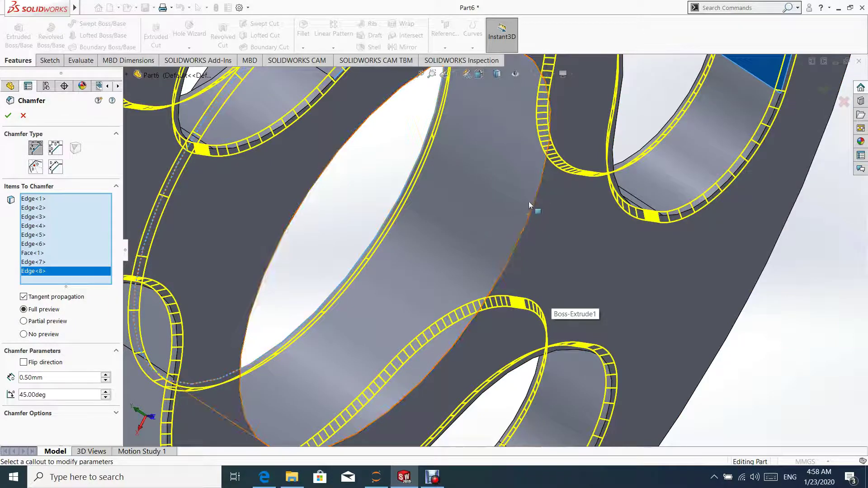
pyautogui.click(538, 198)
pyautogui.scroll(5, 499, 281)
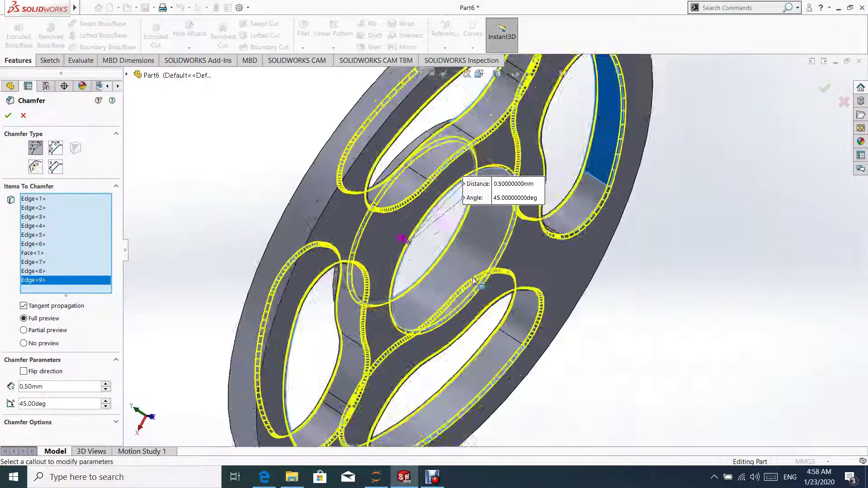
pyautogui.click(8, 116)
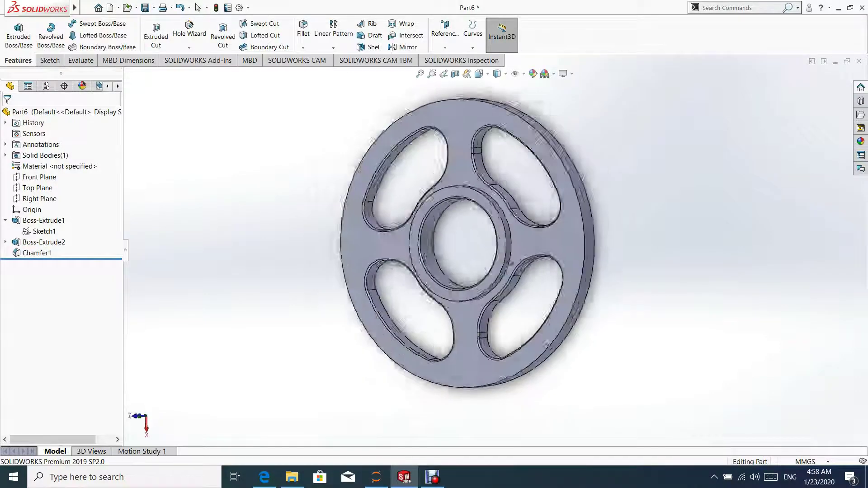
# Step: Fillet the raised hub ring's base edge with a 3 mm radius
pyautogui.moveTo(468, 244); pyautogui.dragTo(472, 188, button='middle')
pyautogui.scroll(-2, 472, 188)
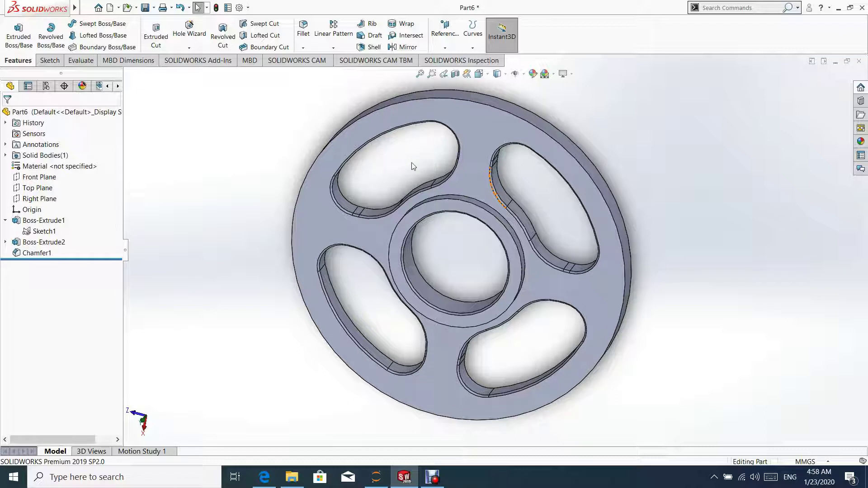
pyautogui.click(304, 48)
pyautogui.click(318, 59)
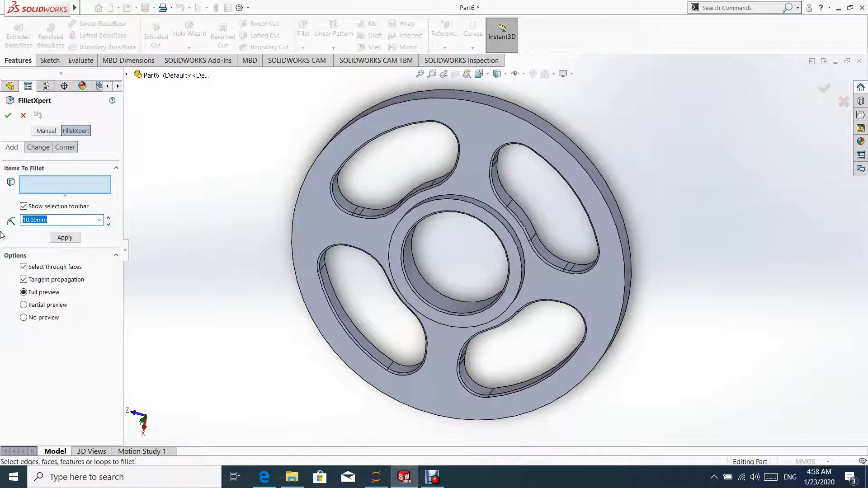
pyautogui.write('3')
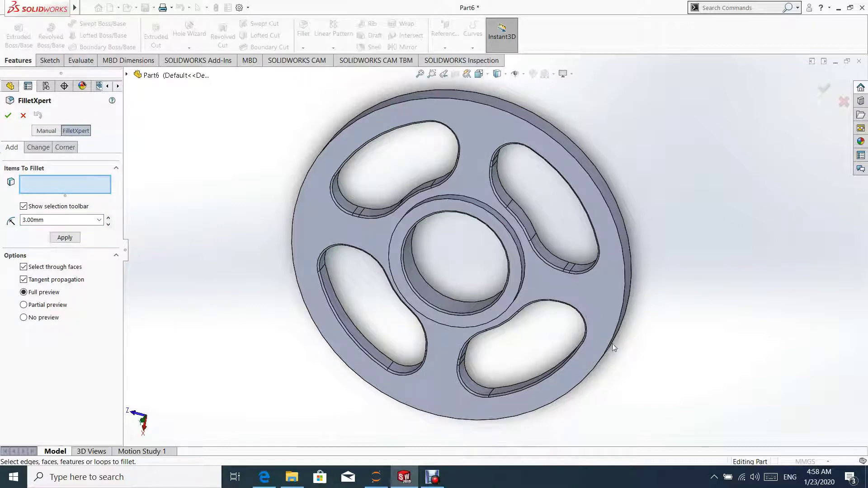
pyautogui.click(505, 309)
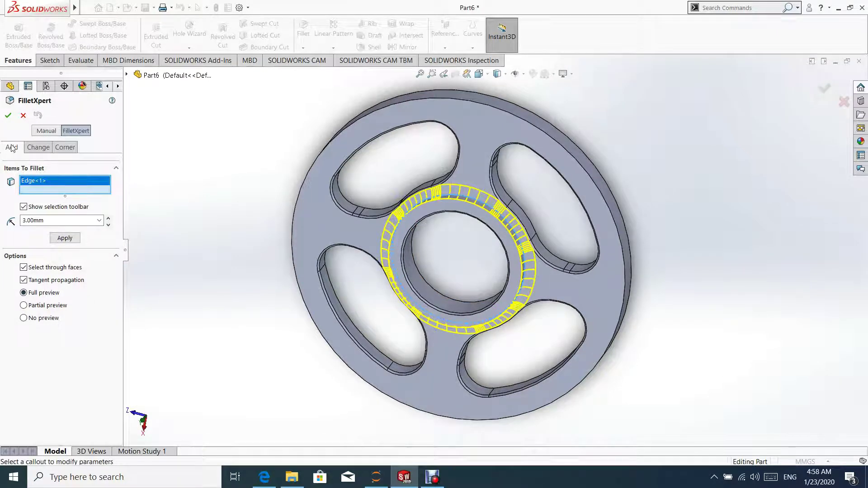
pyautogui.click(8, 114)
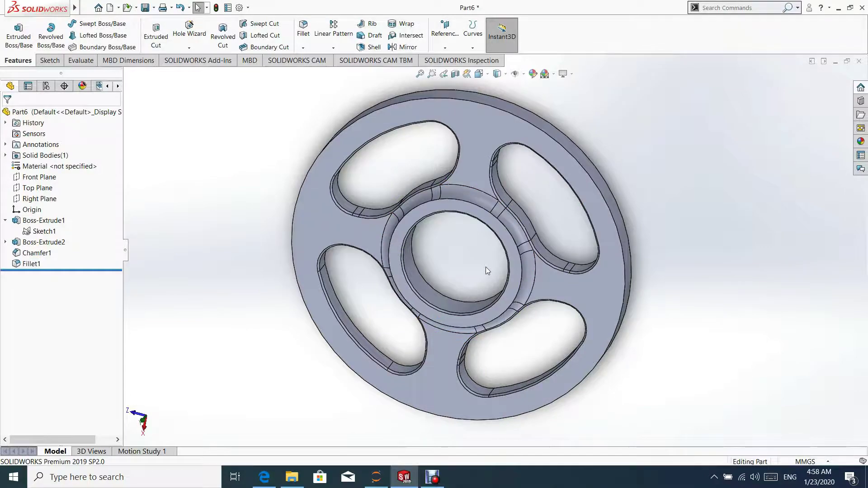
# Step: Reopen Fillet1's settings and confirm them unchanged
pyautogui.moveTo(485, 266)
pyautogui.mouseDown(button='middle')
pyautogui.moveTo(429, 209)
pyautogui.moveTo(553, 217)
pyautogui.moveTo(413, 227)
pyautogui.moveTo(449, 231)
pyautogui.mouseUp(button='middle')
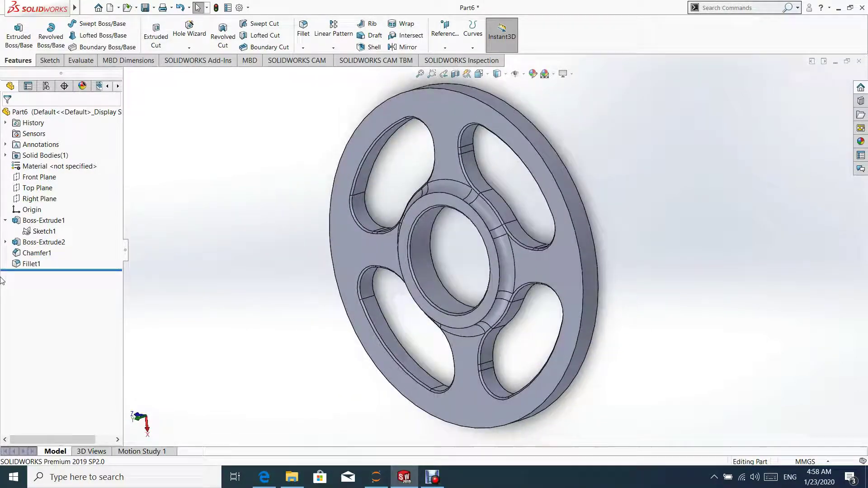
pyautogui.click(32, 266)
pyautogui.click(44, 238)
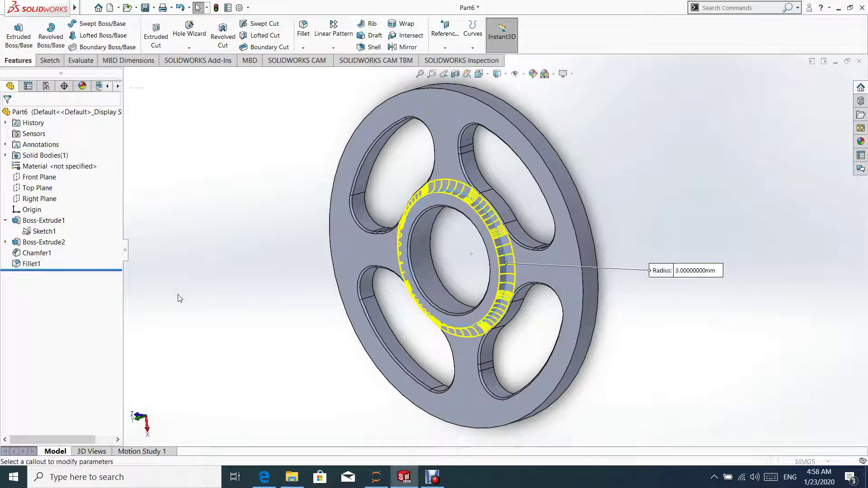
pyautogui.moveTo(116, 247)
pyautogui.mouseDown()
pyautogui.moveTo(126, 300)
pyautogui.moveTo(2, 128)
pyautogui.mouseUp()
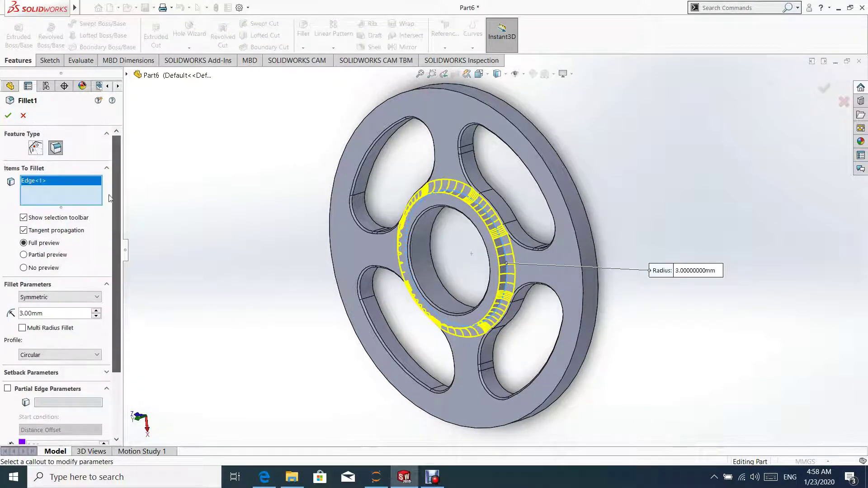
pyautogui.click(7, 115)
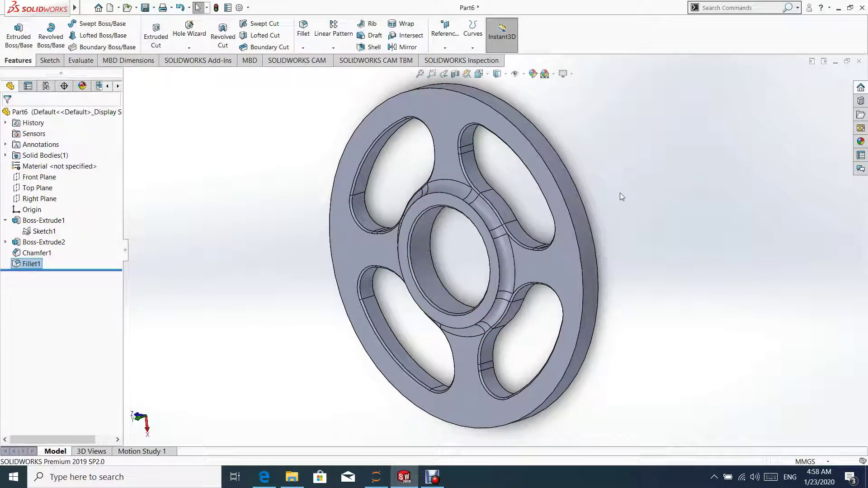
# Step: Save the part with Save As under the name 'fly wheel'
pyautogui.click(87, 7)
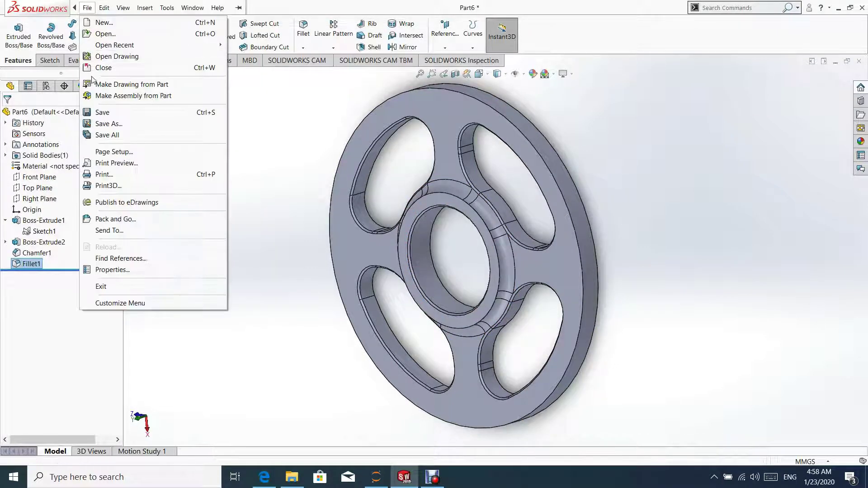
pyautogui.click(170, 127)
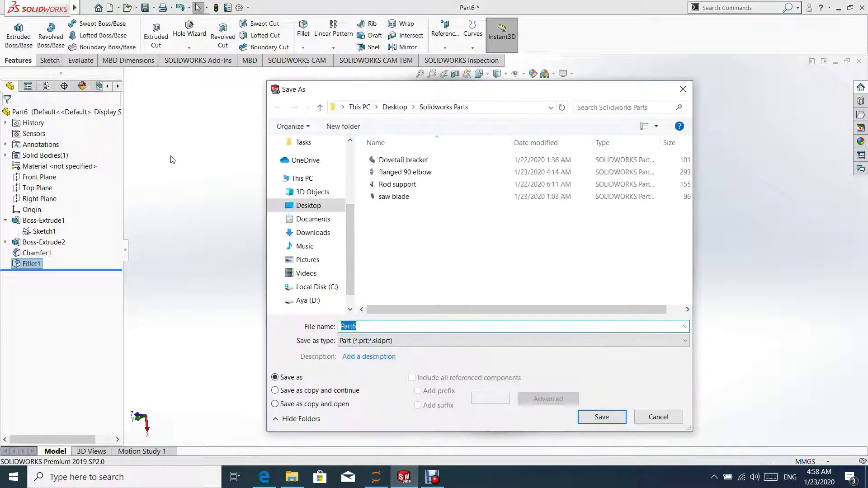
pyautogui.write('fly wheel')
pyautogui.click(602, 416)
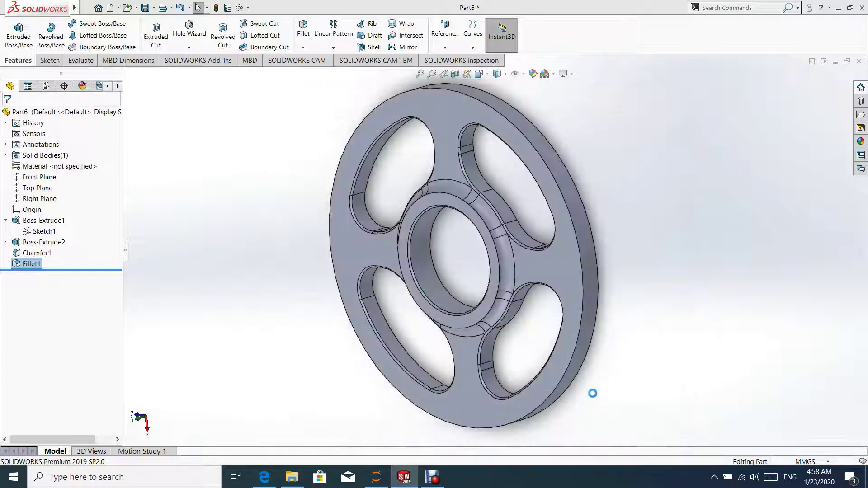